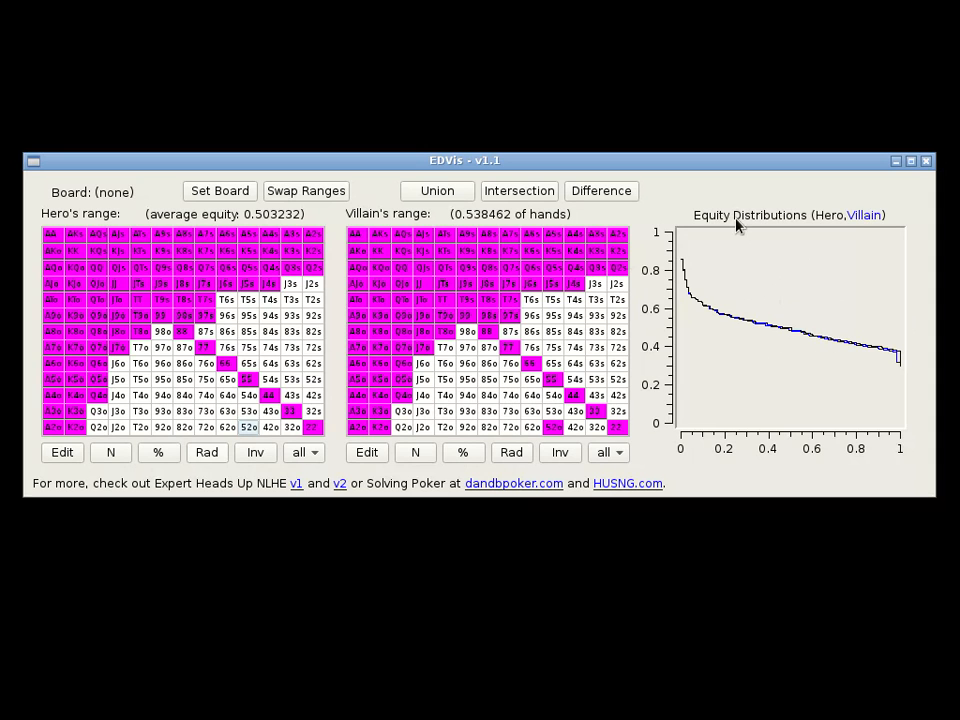
Narrow Villain's range to about the middle half of hands by percentage and inspect a hand on Hero's equity curve.
left_click(767, 324)
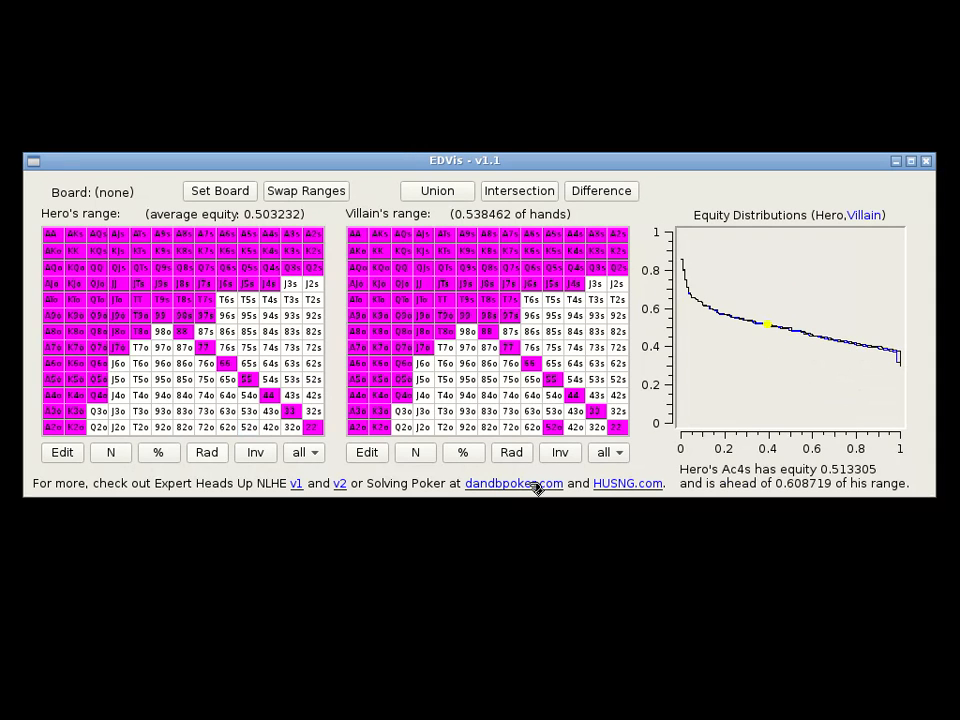
left_click(518, 458)
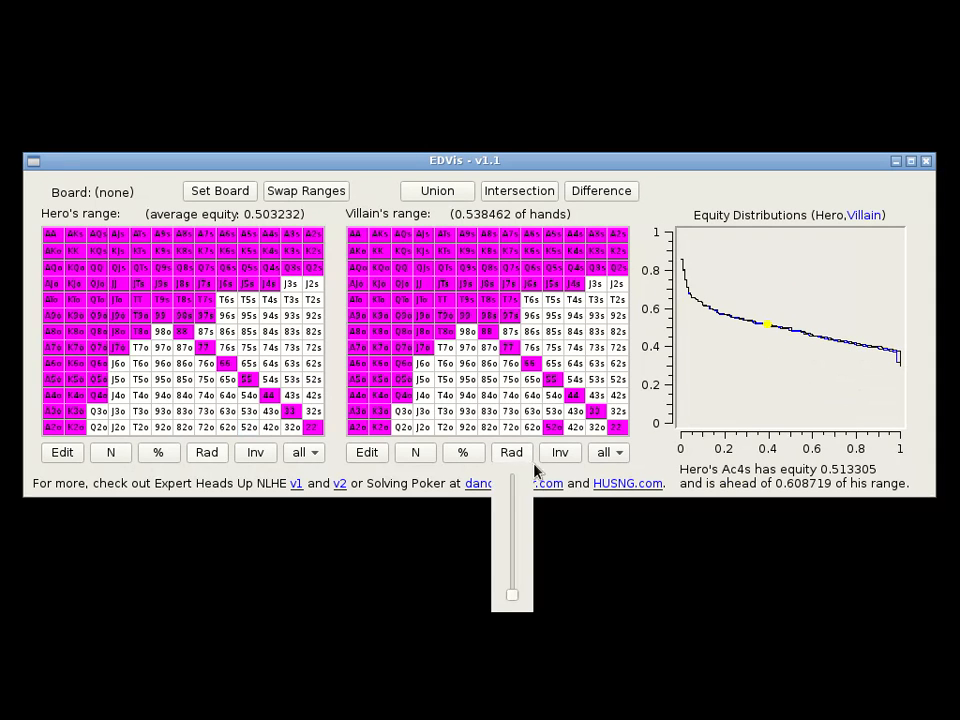
left_click(463, 452)
left_click_drag(463, 482, 463, 512)
left_click_drag(463, 594, 463, 566)
left_click(840, 335)
mouse_move(840, 332)
left_mouse_down()
mouse_move(740, 324)
mouse_move(731, 313)
mouse_move(830, 322)
left_mouse_up()
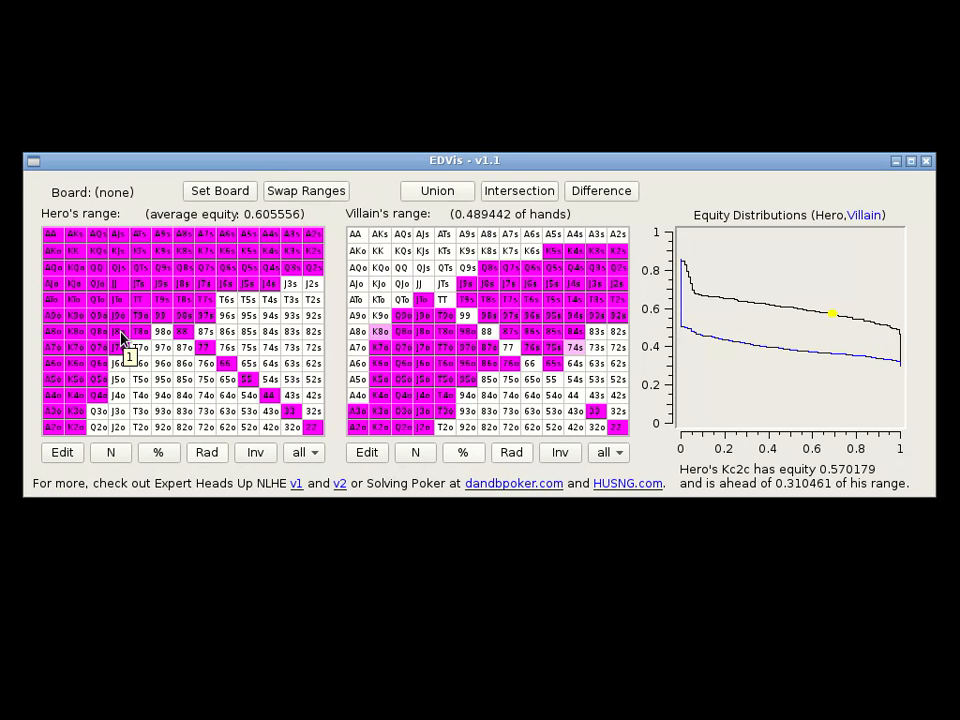
Add T5o and 94o to Hero's range in the hand grid, leaving T6s and 95o unselected.
left_click(226, 300)
left_click(224, 300)
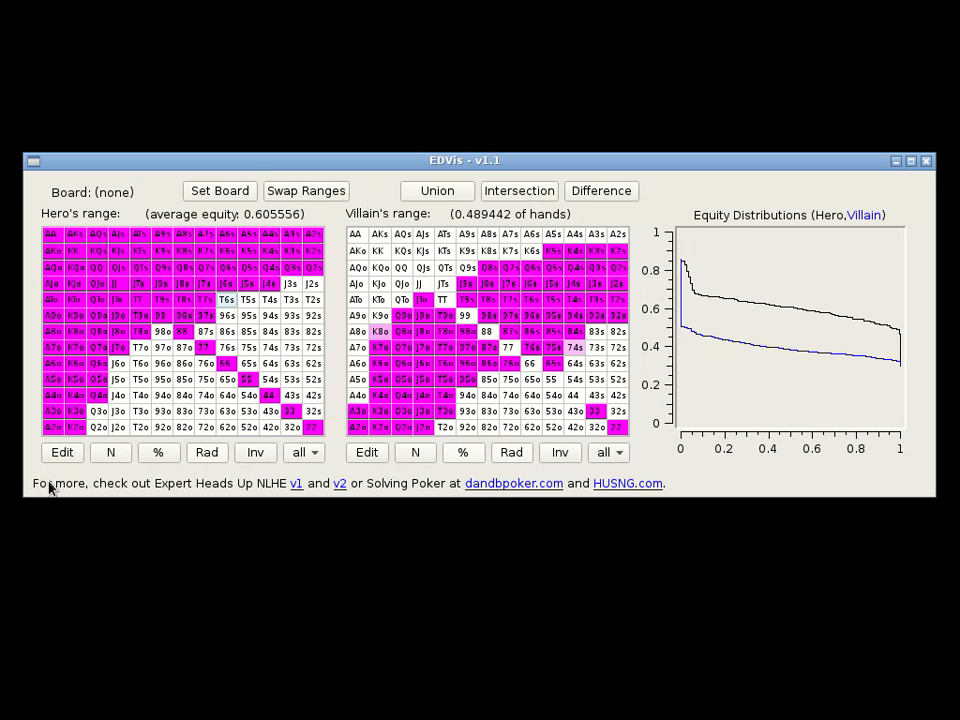
left_click(140, 379)
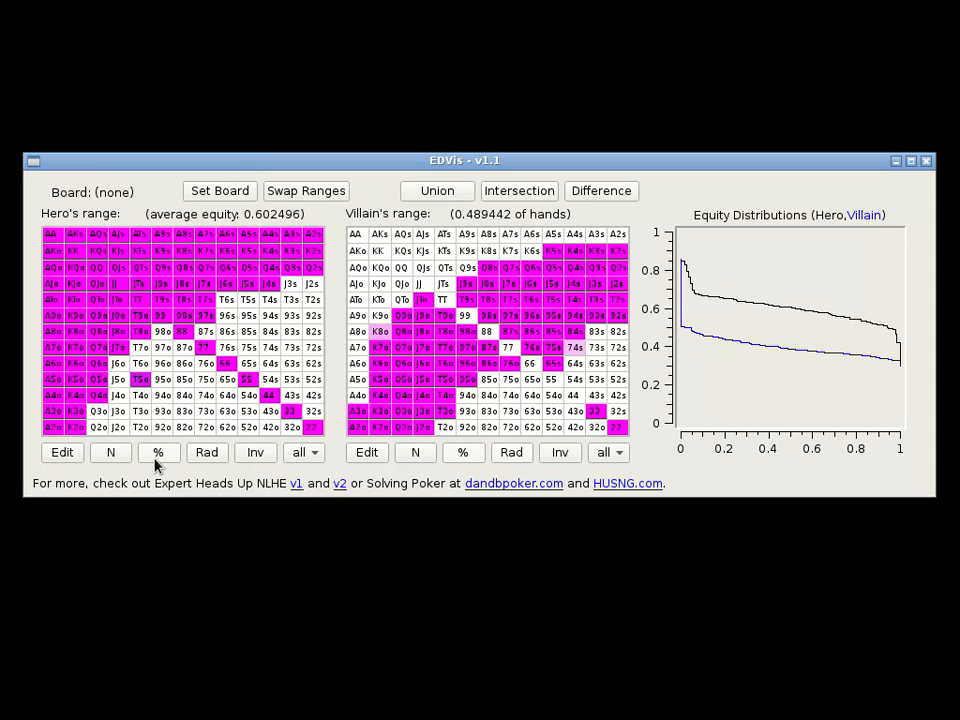
left_click(162, 379)
left_click(162, 395)
left_click(162, 379)
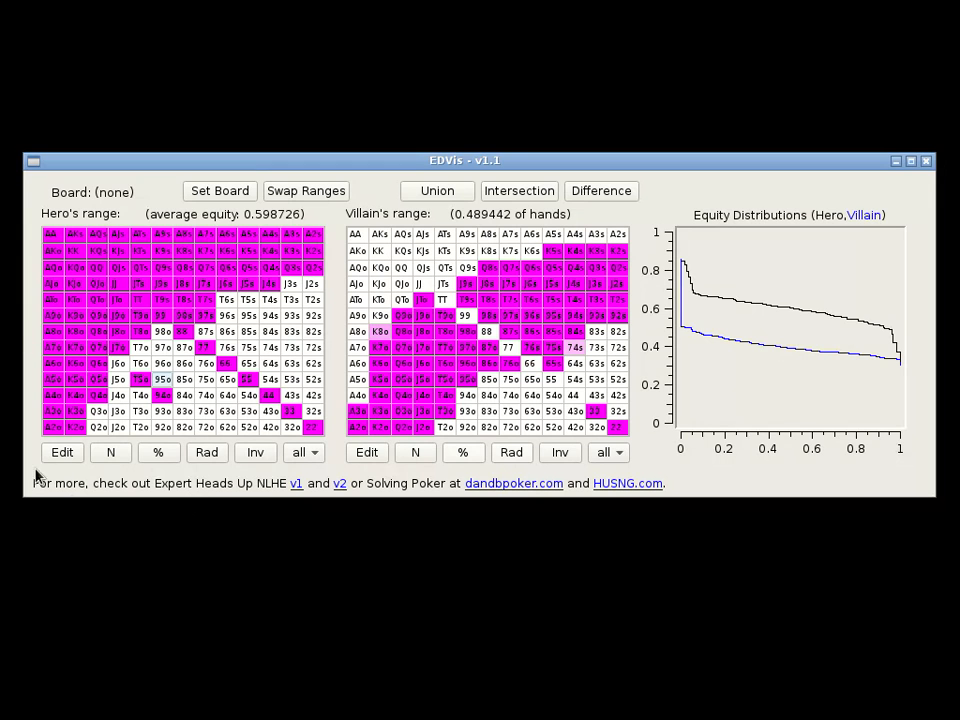
Append the specific suited combo 6d4d to the end of Hero's range text and check 64s in the grid.
left_click(62, 455)
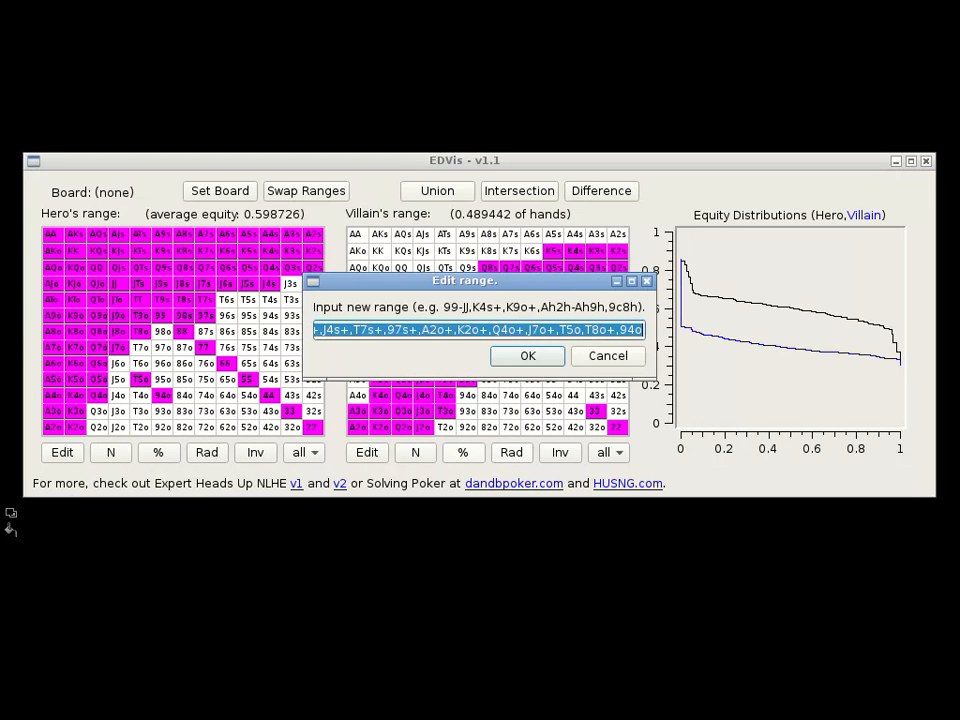
left_click(360, 330)
left_click_drag(387, 331, 193, 339)
left_click(428, 333)
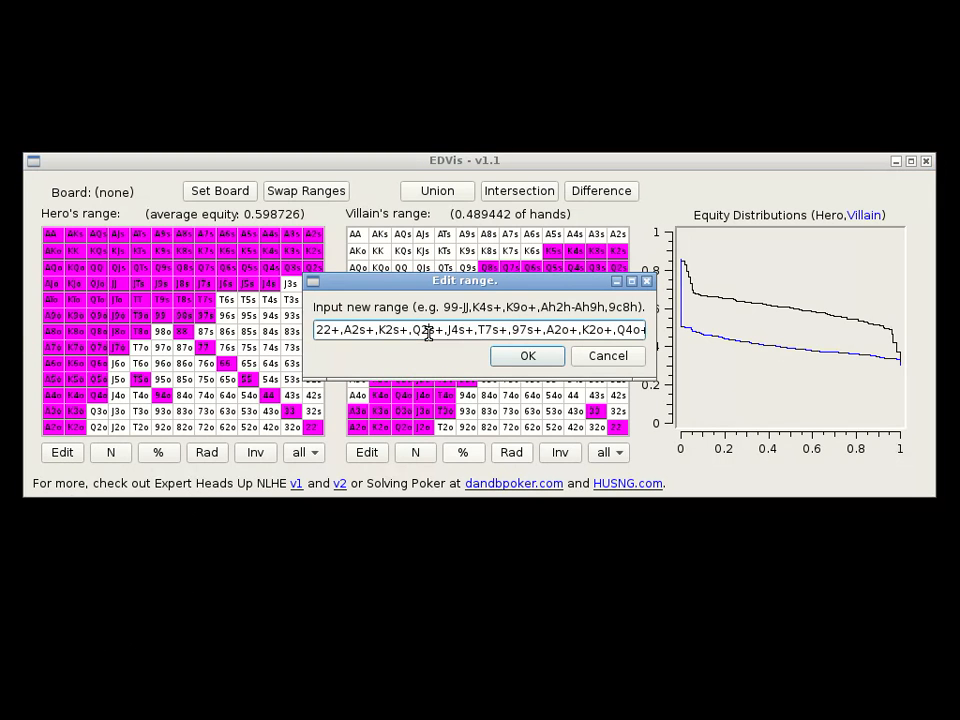
left_click_drag(597, 331, 720, 330)
left_click(618, 330)
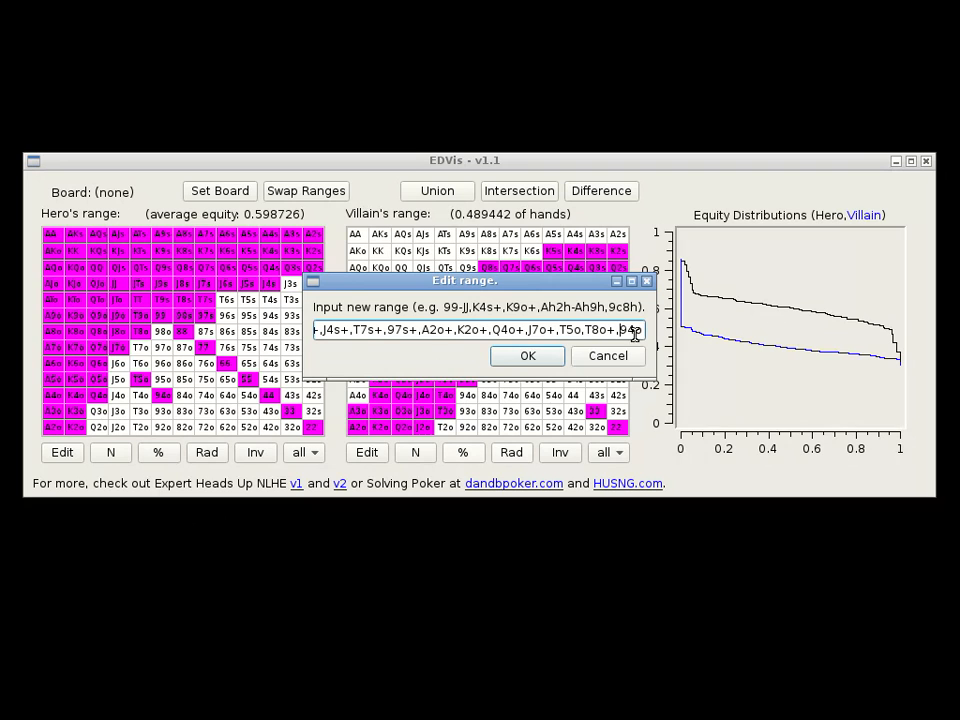
type(",")
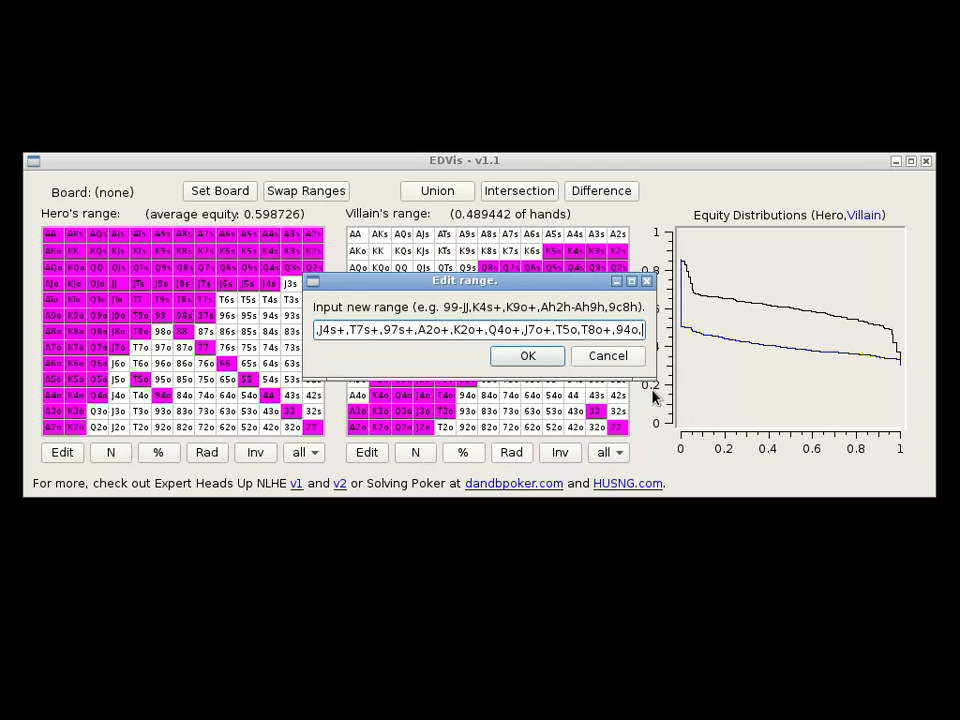
type("6d4d")
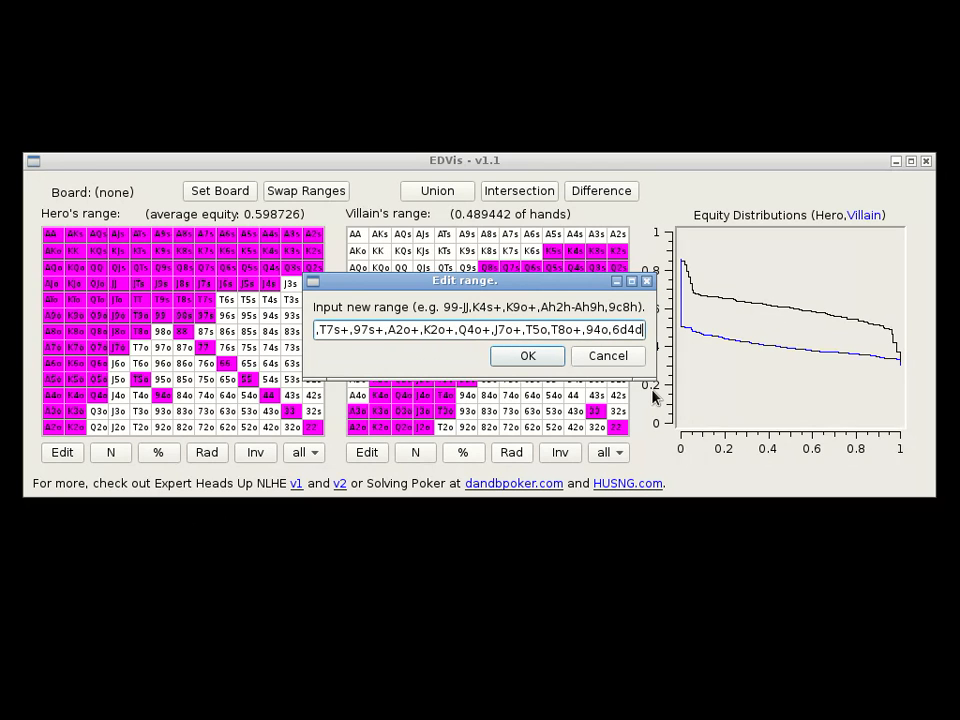
left_click(528, 360)
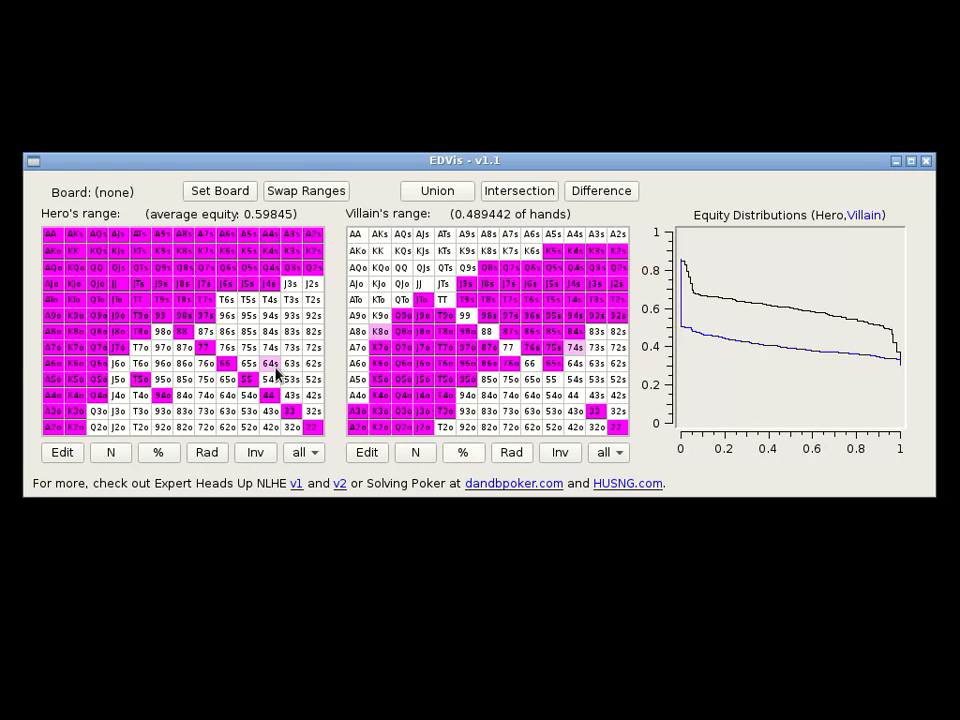
mouse_move(277, 373)
Clear Hero's range by deleting its entire range text.
left_click(64, 452)
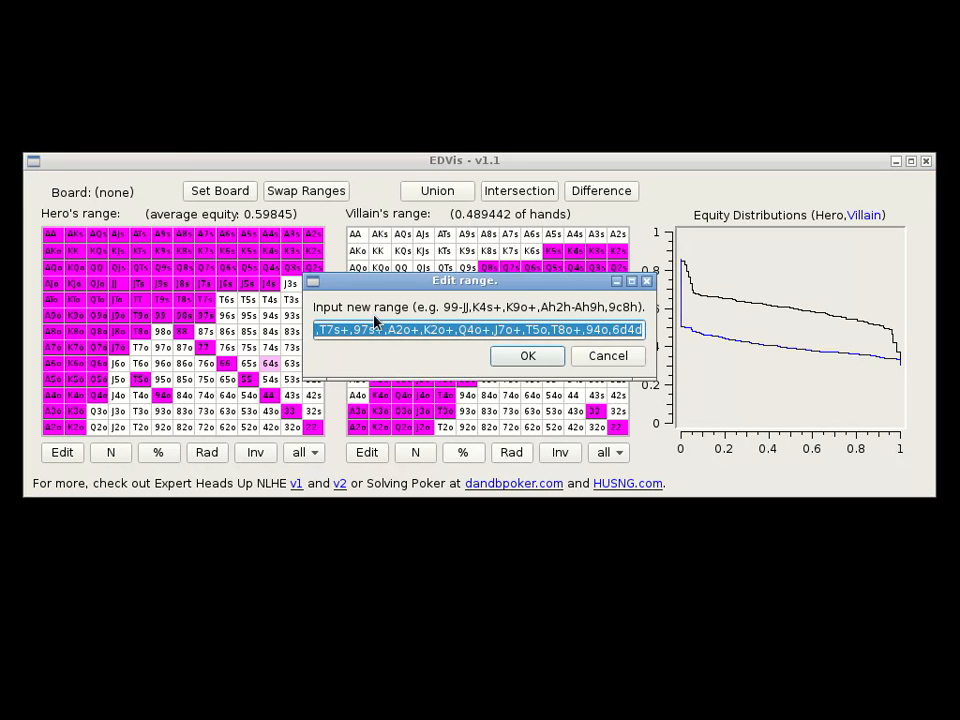
key("BackSpace")
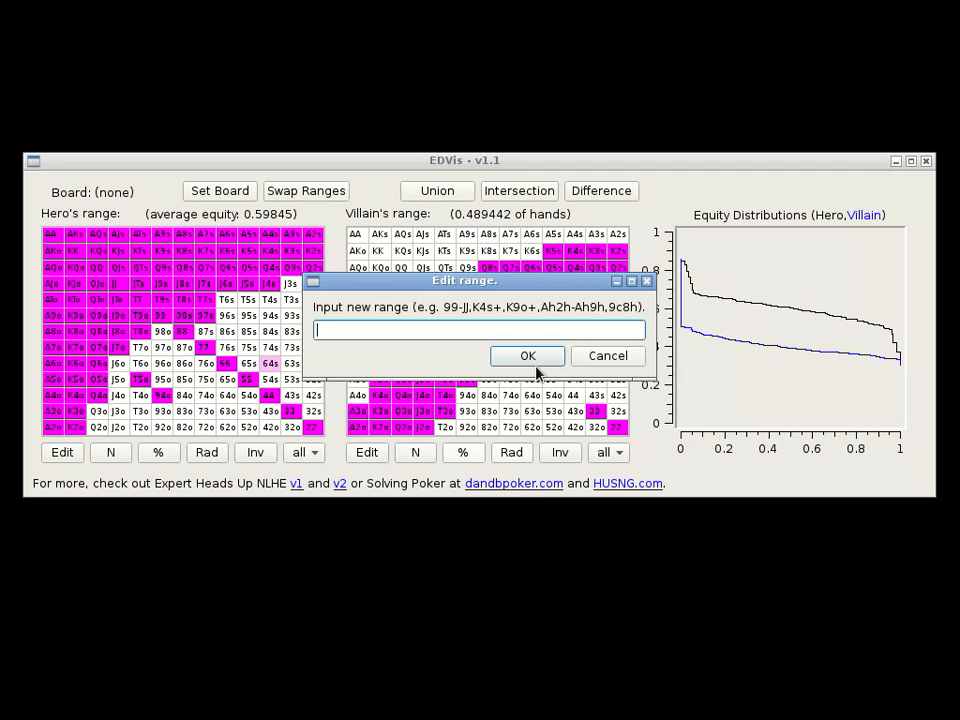
left_click(527, 357)
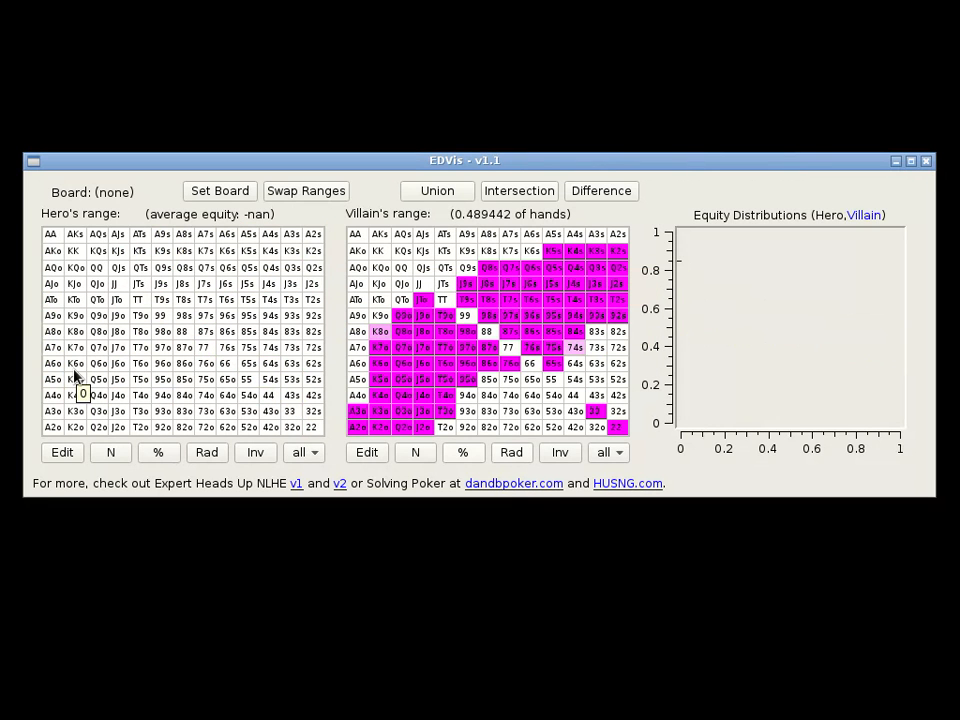
left_click(76, 456)
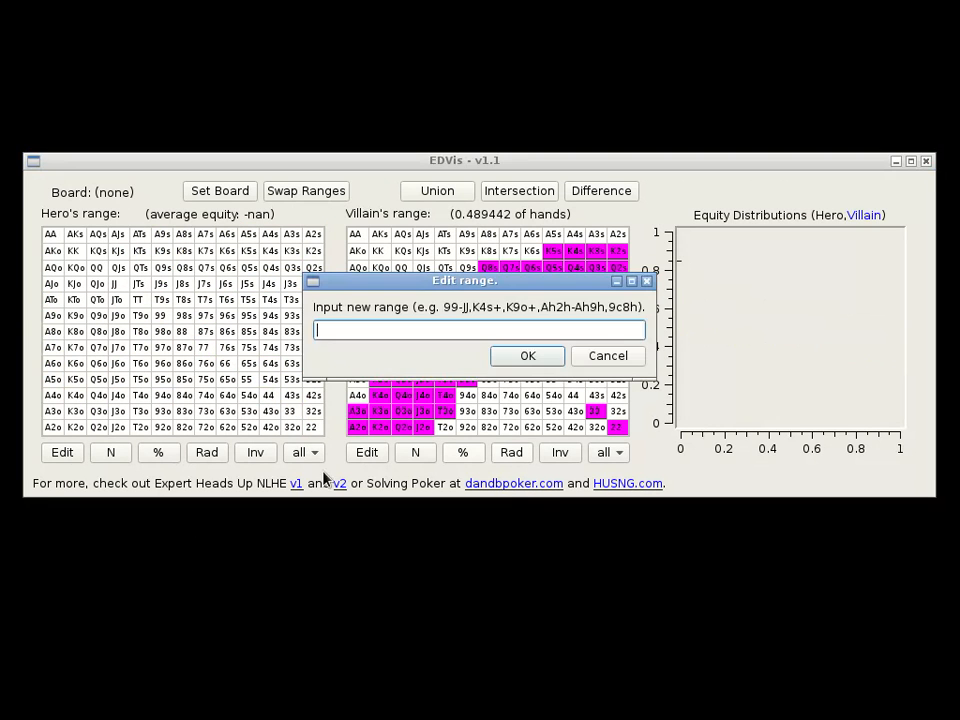
left_click(607, 357)
Set Hero's range by percentage to about the middle half of hands, excluding the strongest and weakest ones.
left_click(158, 455)
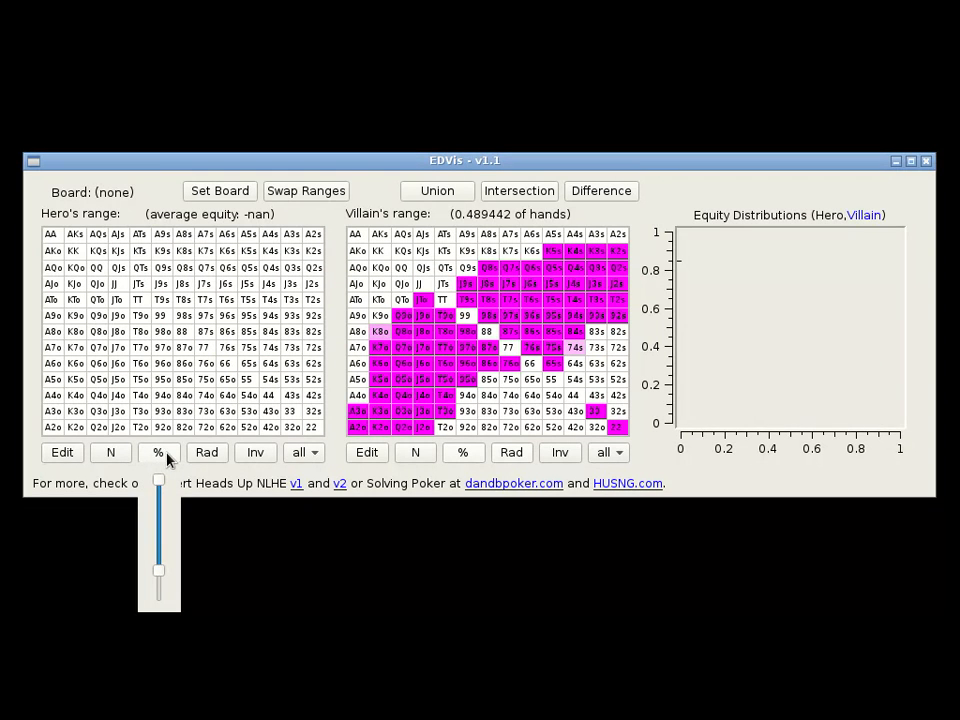
left_click_drag(159, 570, 158, 600)
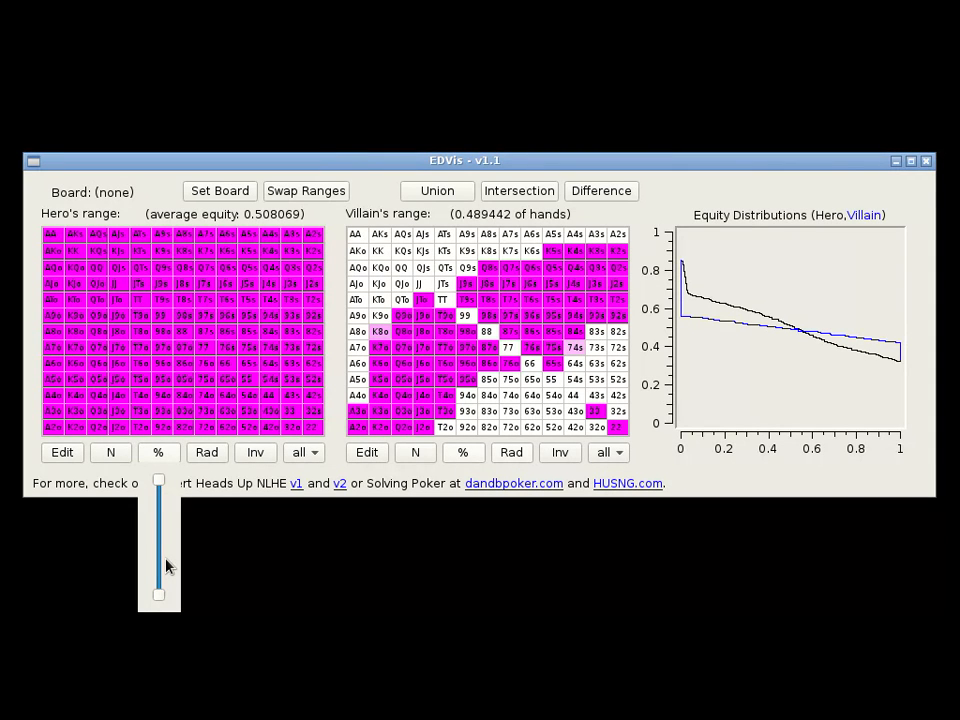
left_click_drag(162, 598, 163, 568)
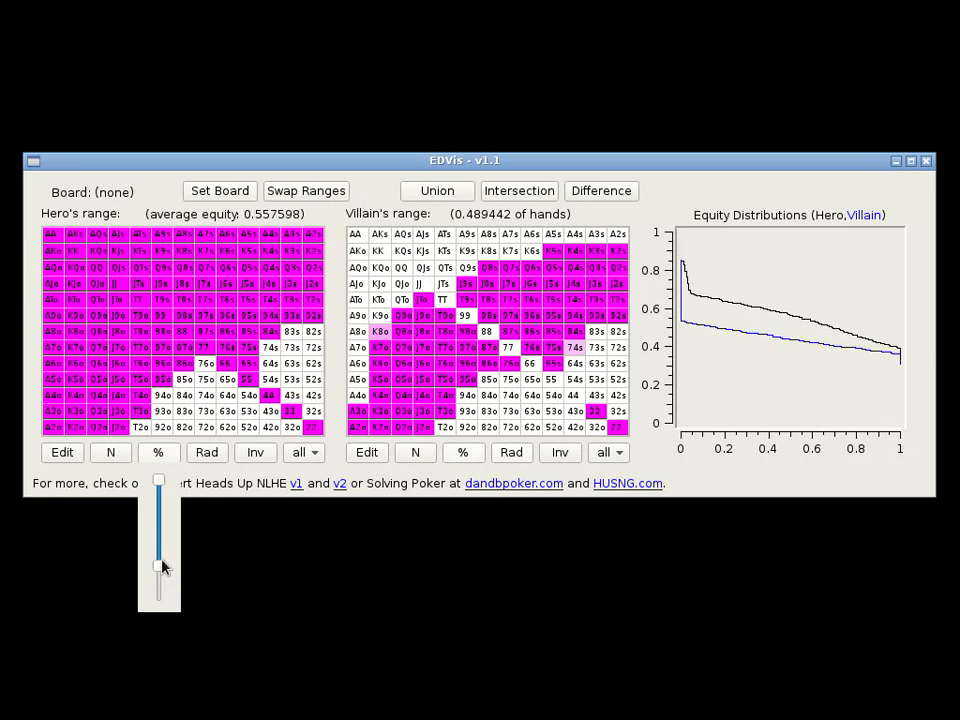
left_click_drag(160, 484, 161, 514)
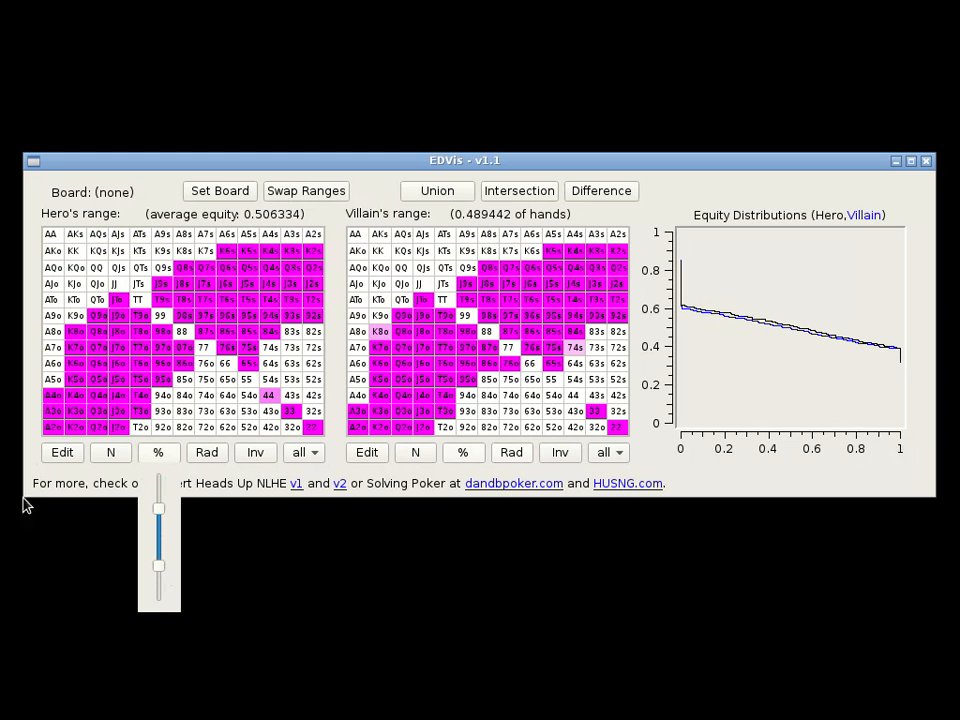
left_click(247, 492)
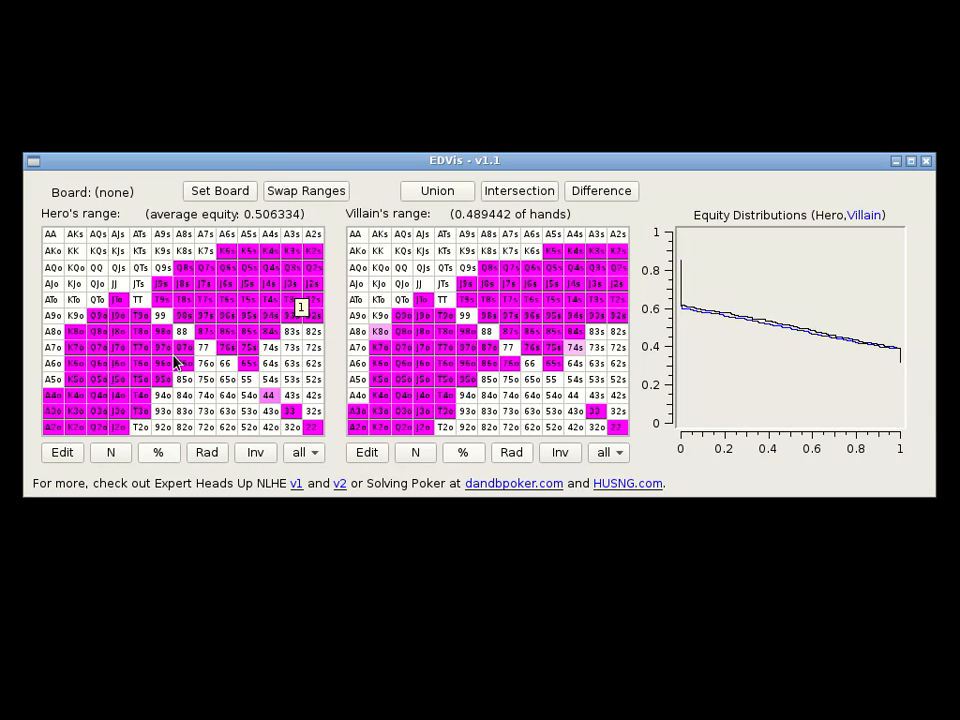
Invert Hero's range and copy it to the clipboard in numerical format.
left_click(259, 455)
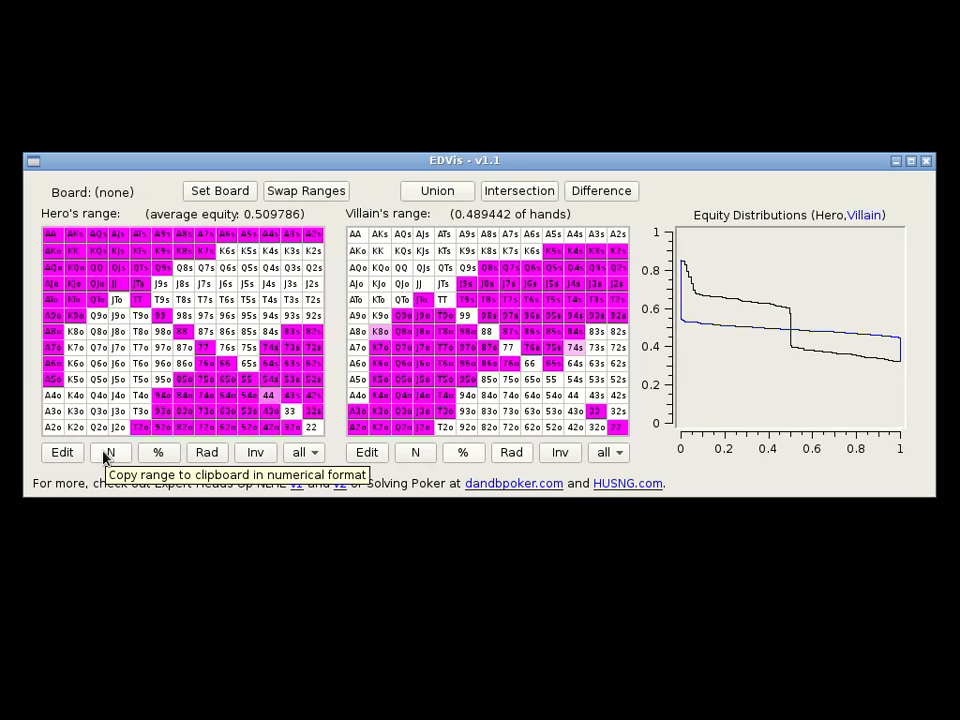
left_click(112, 453)
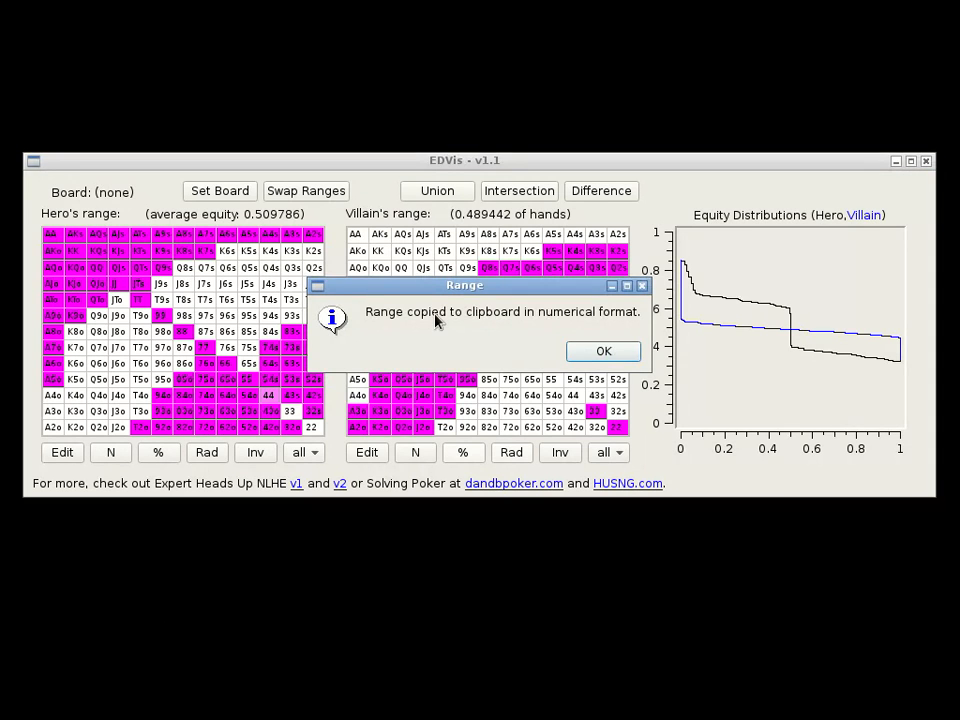
key("Return")
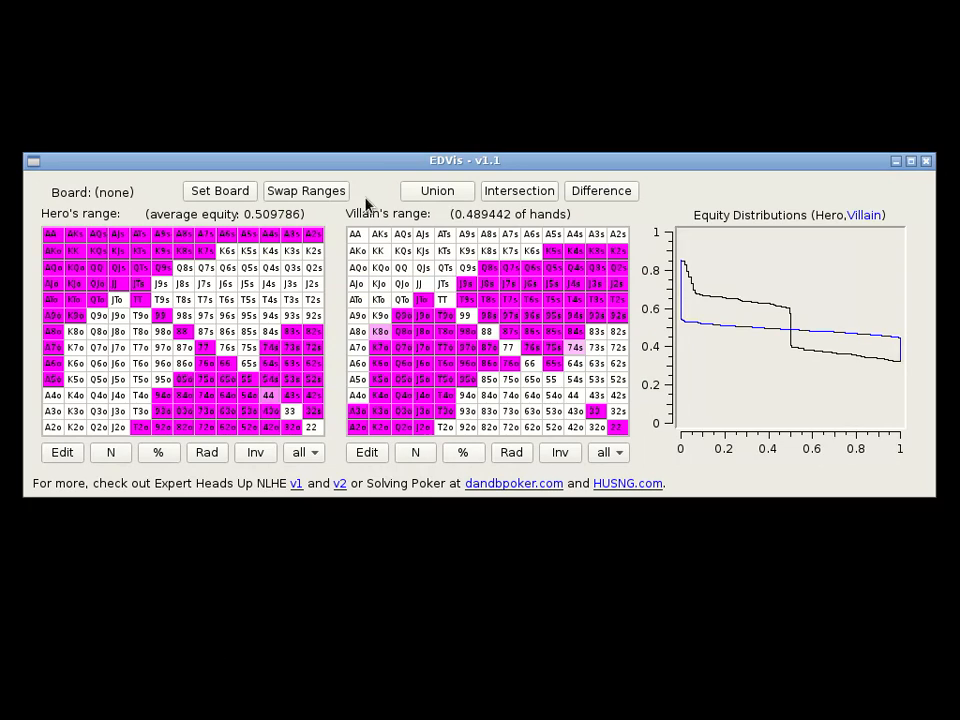
Switch to GVim, paste the copied numerical range into the empty file, and enlarge its window to show the whole string.
left_click_drag(388, 164, 446, 30)
key("alt+Tab")
left_click(62, 415)
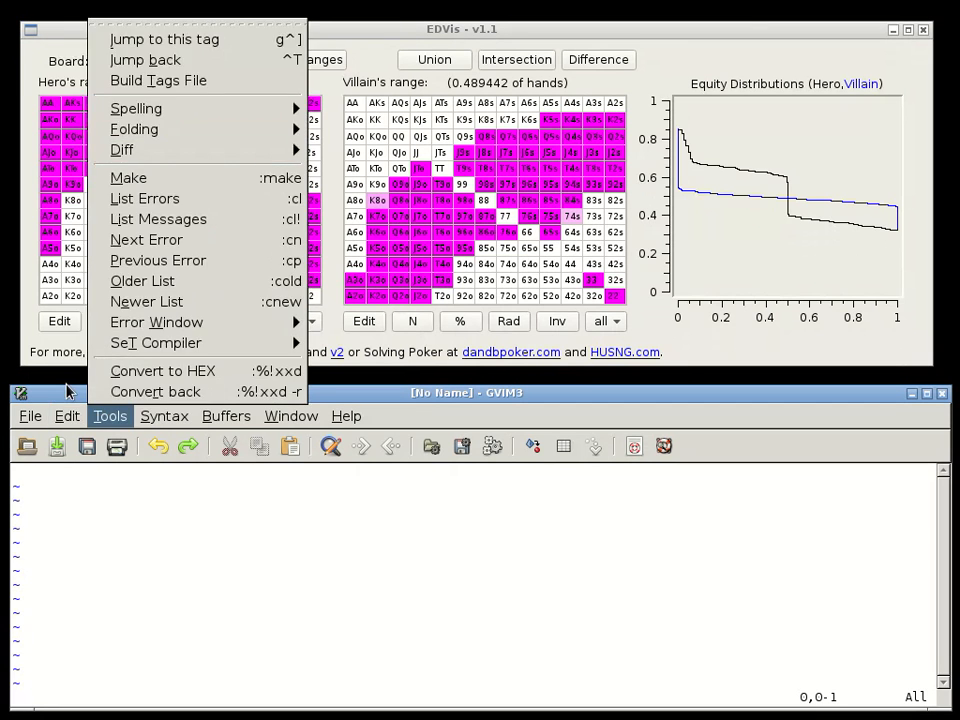
left_click(123, 133)
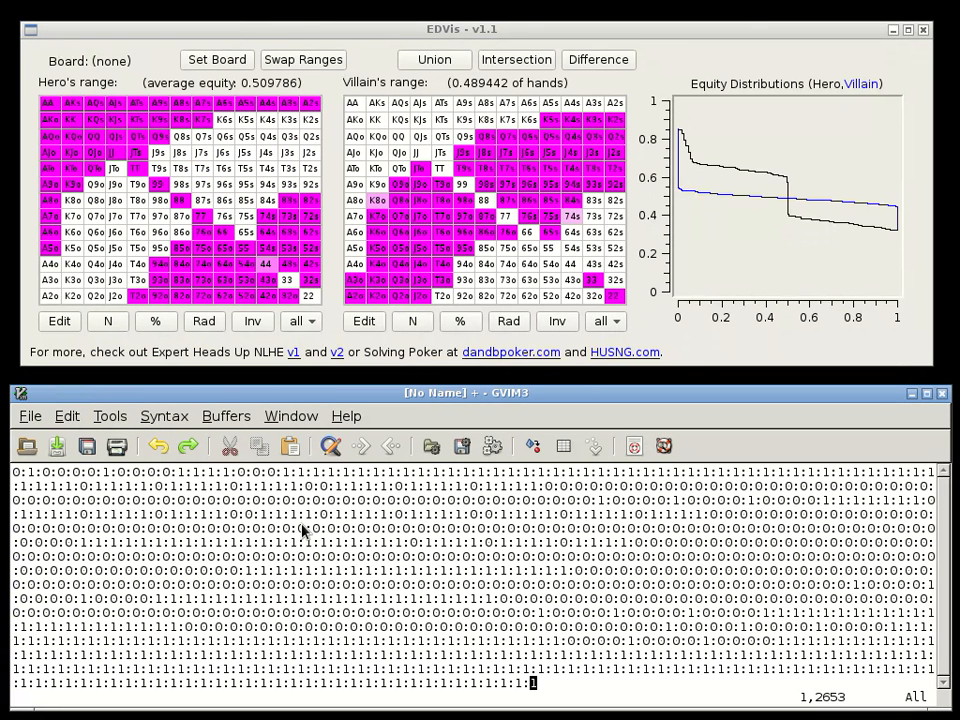
left_click_drag(538, 413, 530, 172)
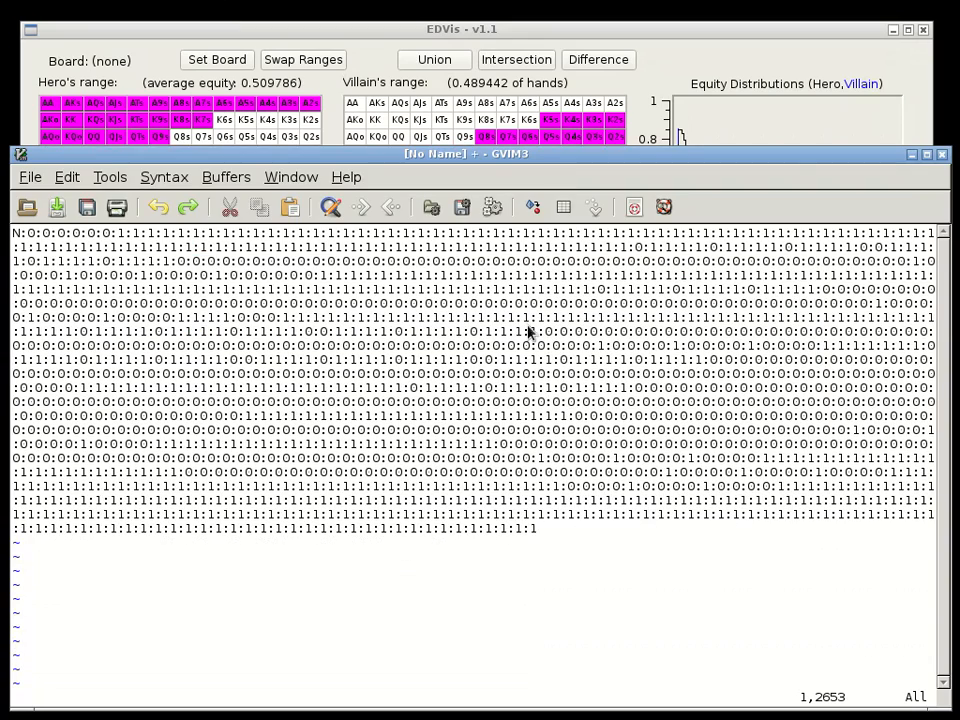
Examine the pasted numerical range string in GVim and compare it with Hero's range in EDVis.
left_click(20, 236)
left_click_drag(20, 236, 457, 430)
left_click_drag(457, 430, 458, 444)
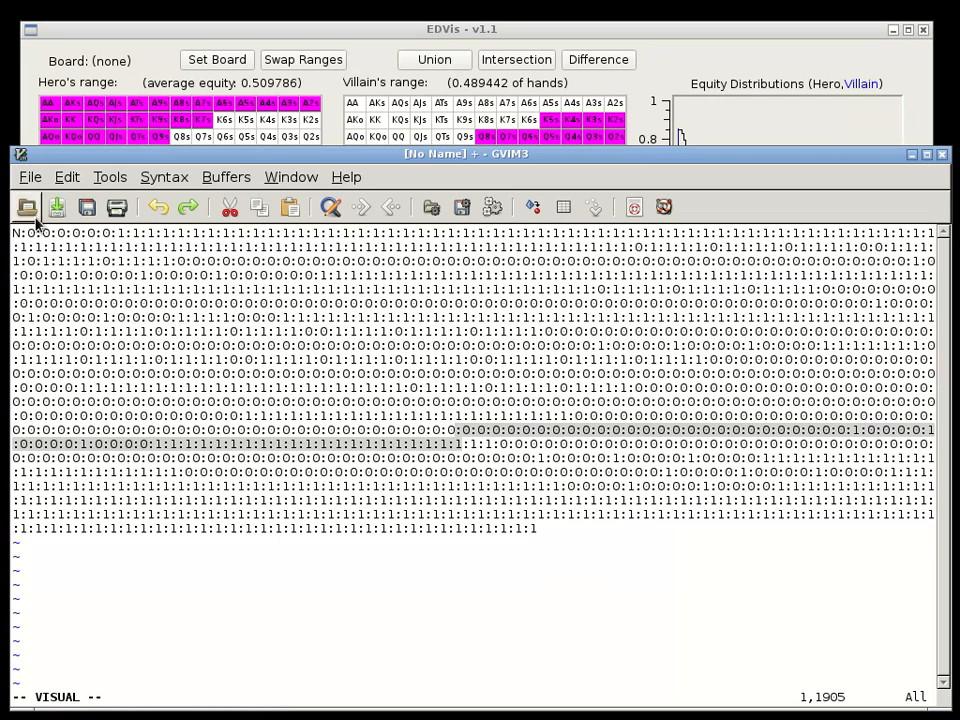
left_click_drag(287, 336, 476, 456)
left_click(478, 456)
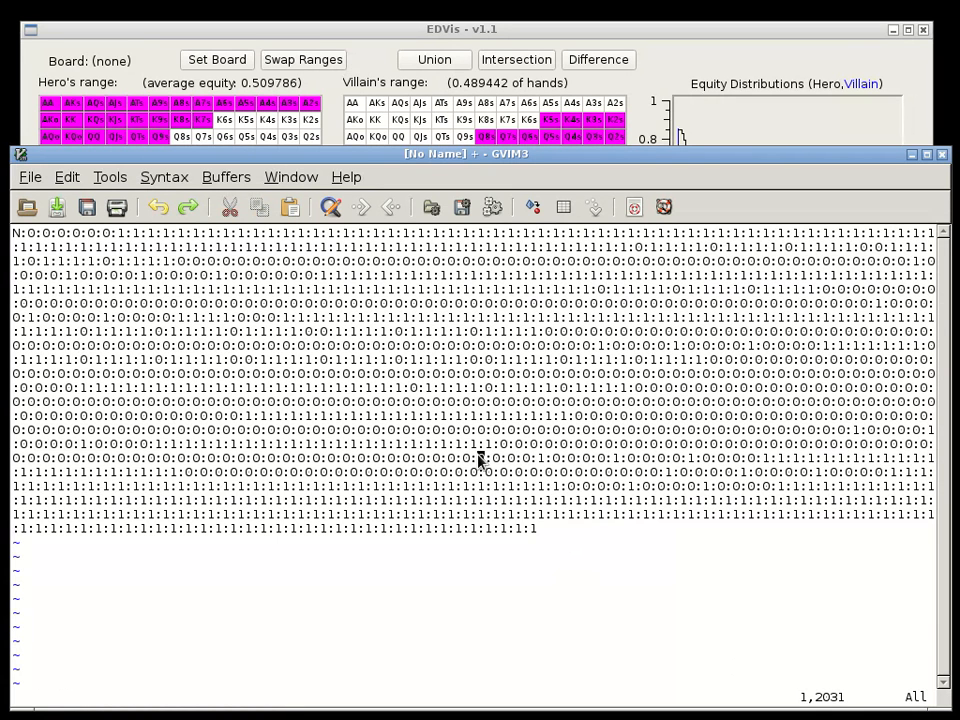
left_click(271, 35)
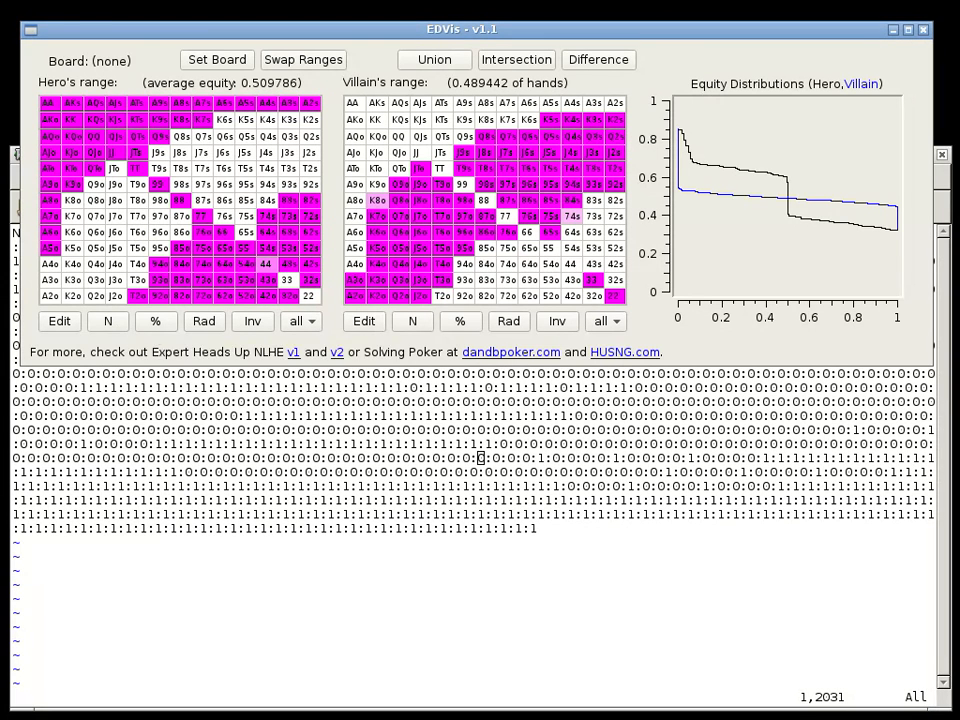
Copy the entire numerical range string, including its leading N, from GVim.
left_click(478, 445)
left_click_drag(585, 232, 16, 290)
left_click(311, 443)
left_click_drag(533, 535, 15, 232)
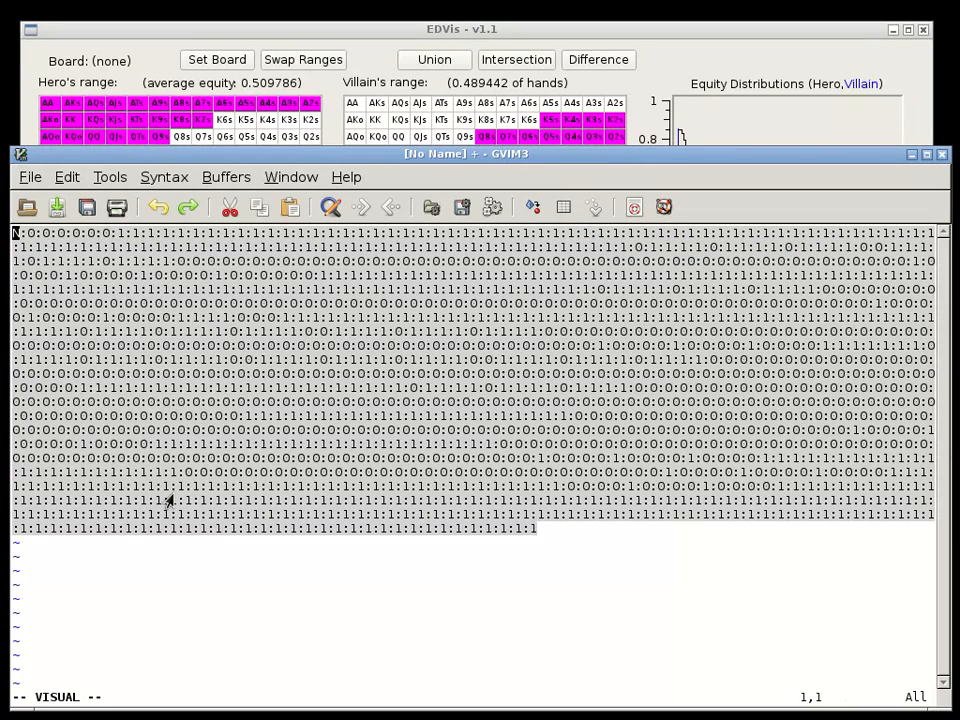
key("alt+e")
left_click(110, 303)
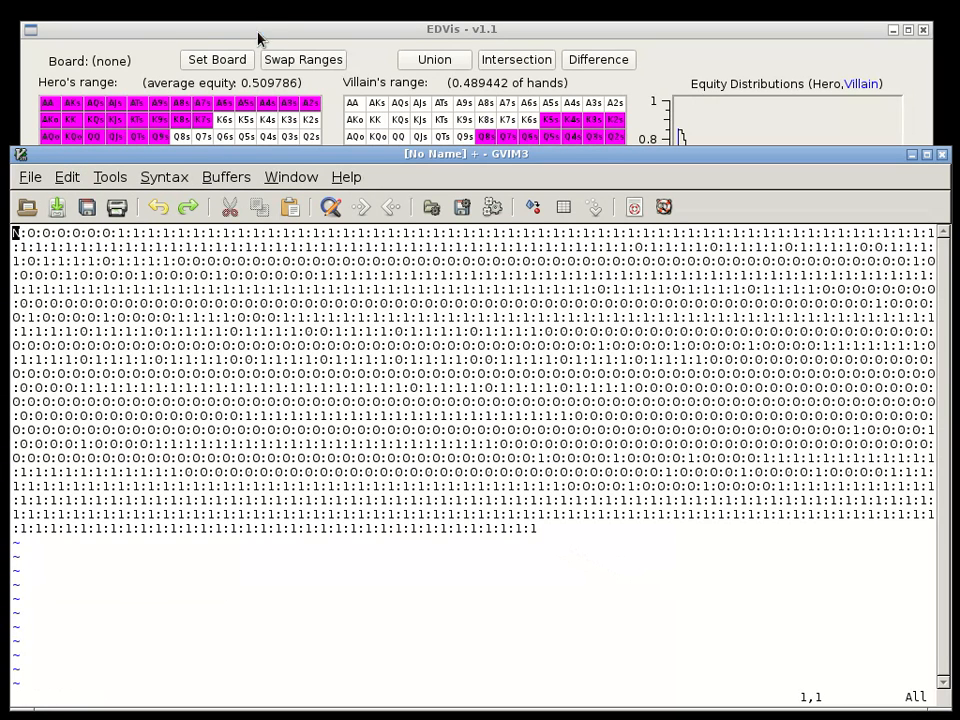
Switch back to EDVis and empty Hero's range.
left_click(255, 28)
left_click(58, 326)
key("BackSpace")
key("Return")
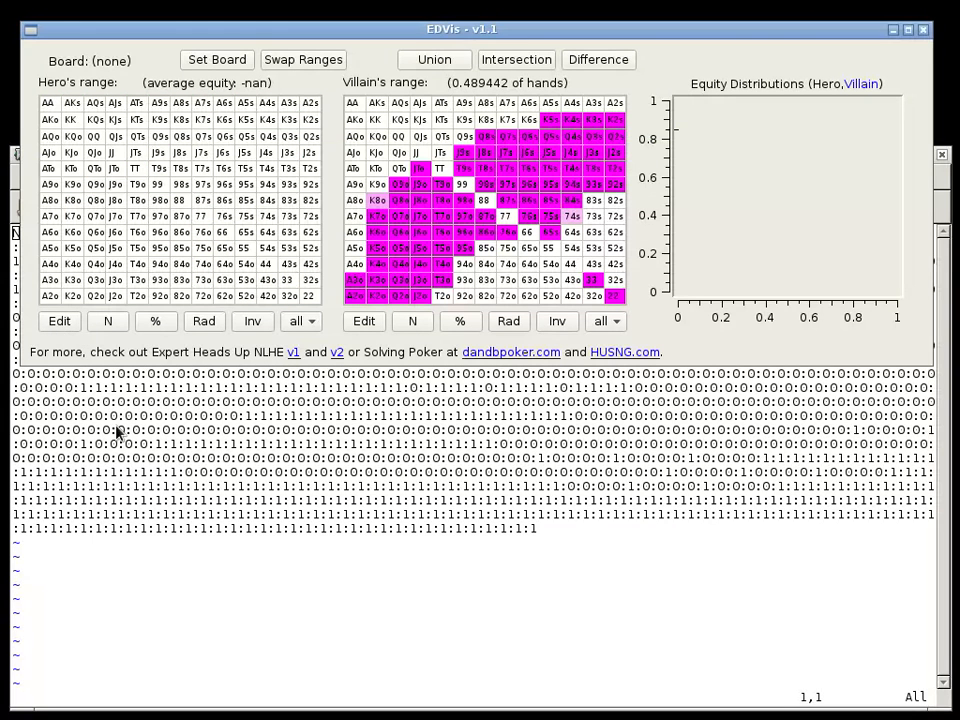
Re-import the copied numerical string as Hero's range by pasting it in as the new range text.
left_click(60, 323)
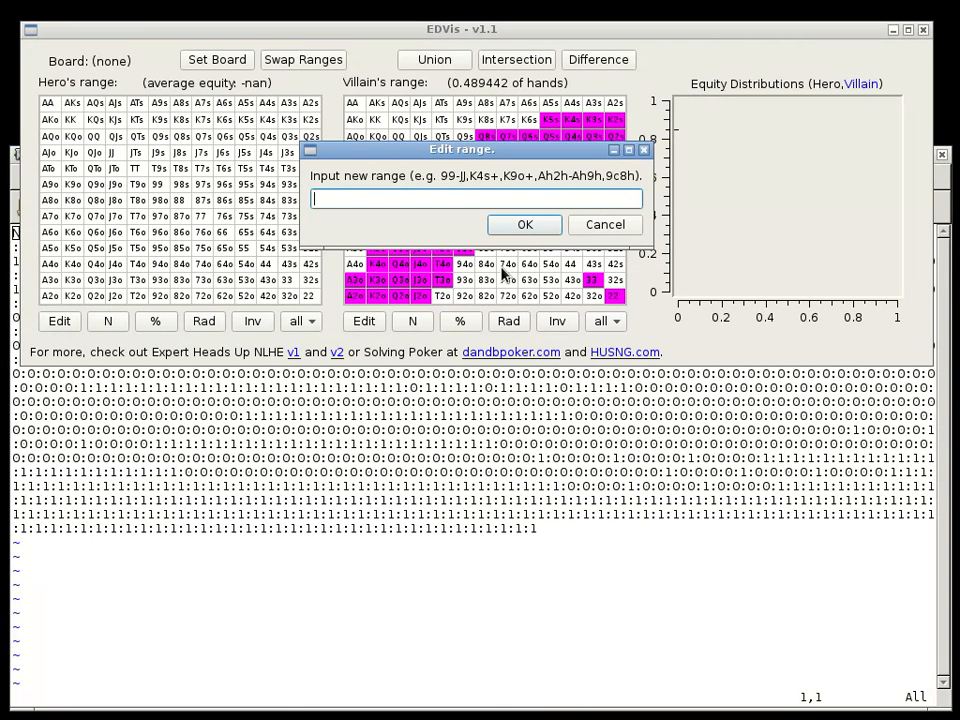
key("ctrl+v")
left_click_drag(508, 197, 165, 168)
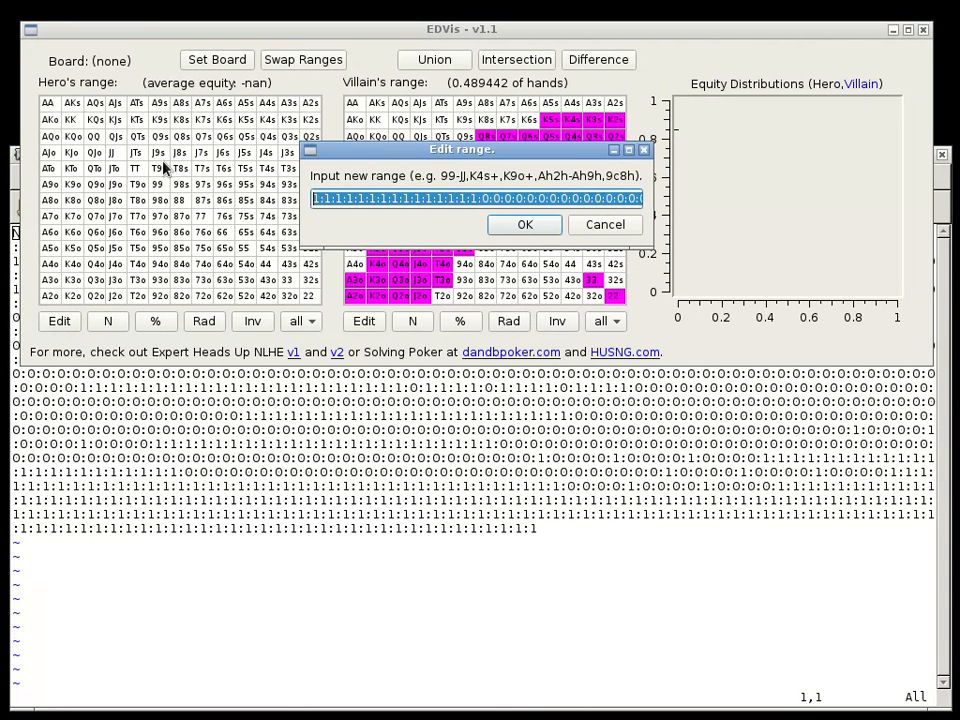
left_click(525, 224)
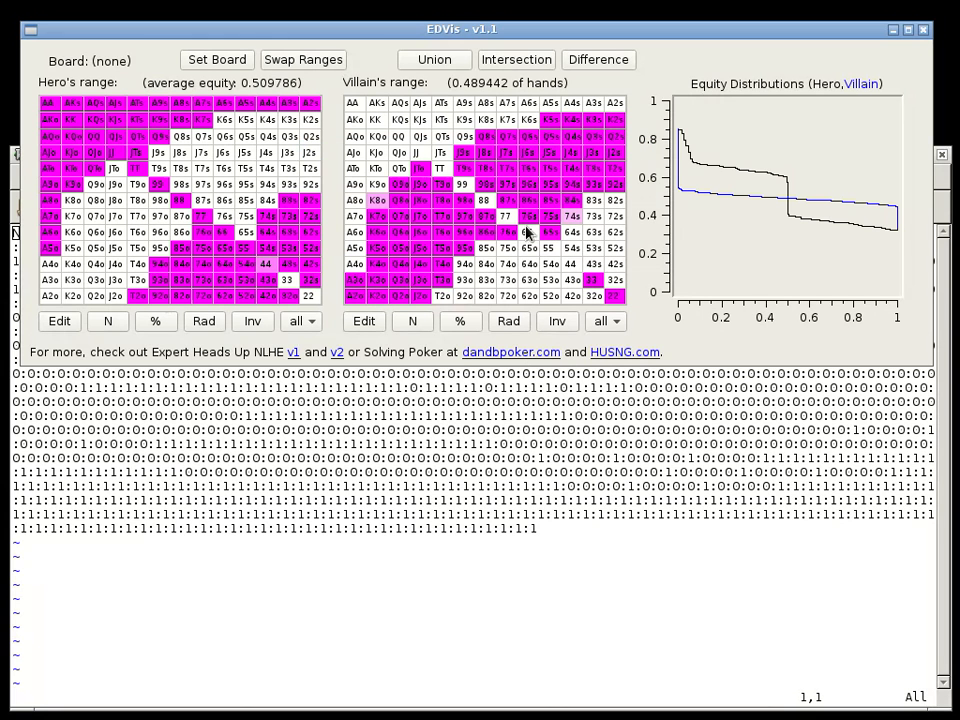
Close GVim and move the EDVis window lower on the desktop.
left_click(310, 578)
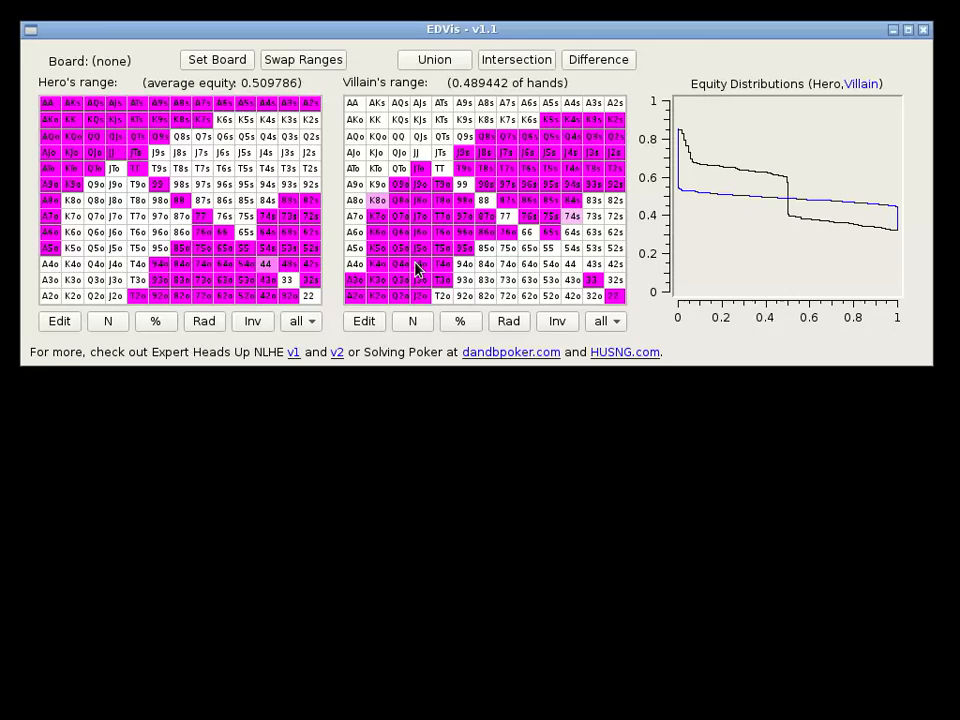
left_click_drag(420, 266, 419, 324)
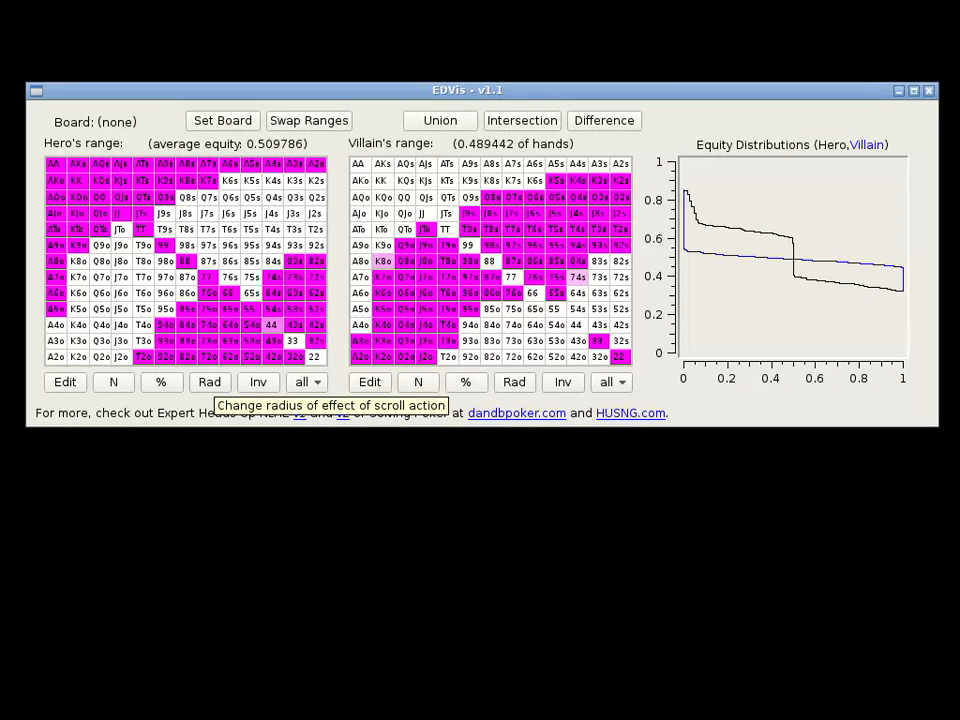
Delete the whole text of Hero's range so that no hands are selected.
left_click(66, 382)
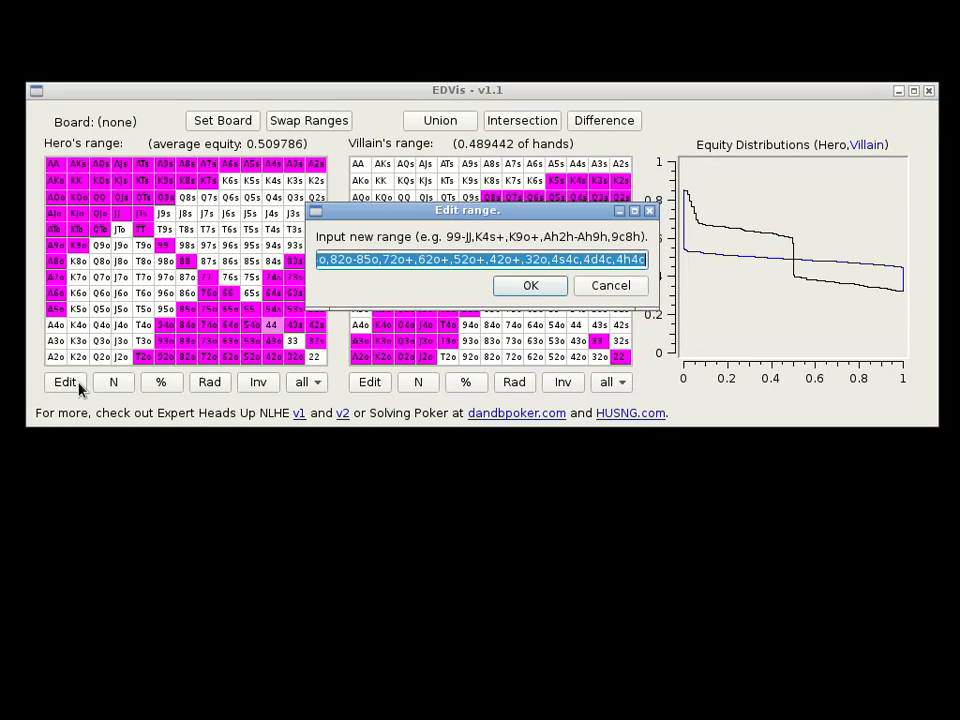
key("BackSpace")
key("Return")
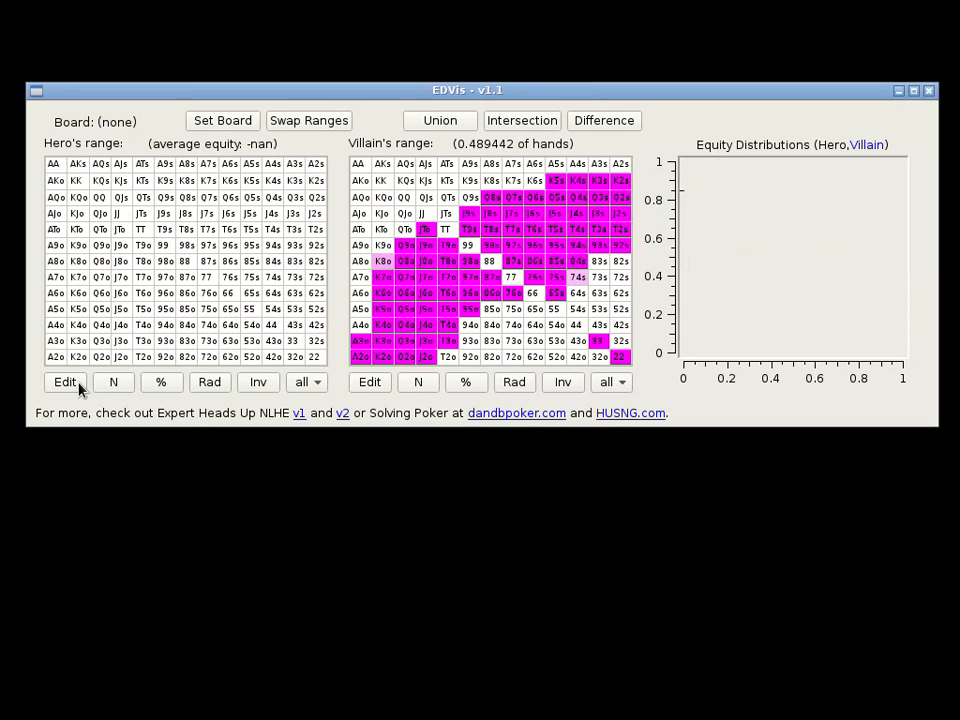
Add T8o to Hero's range, remove it again, and try adjusting hand weights up and down.
left_click(147, 262)
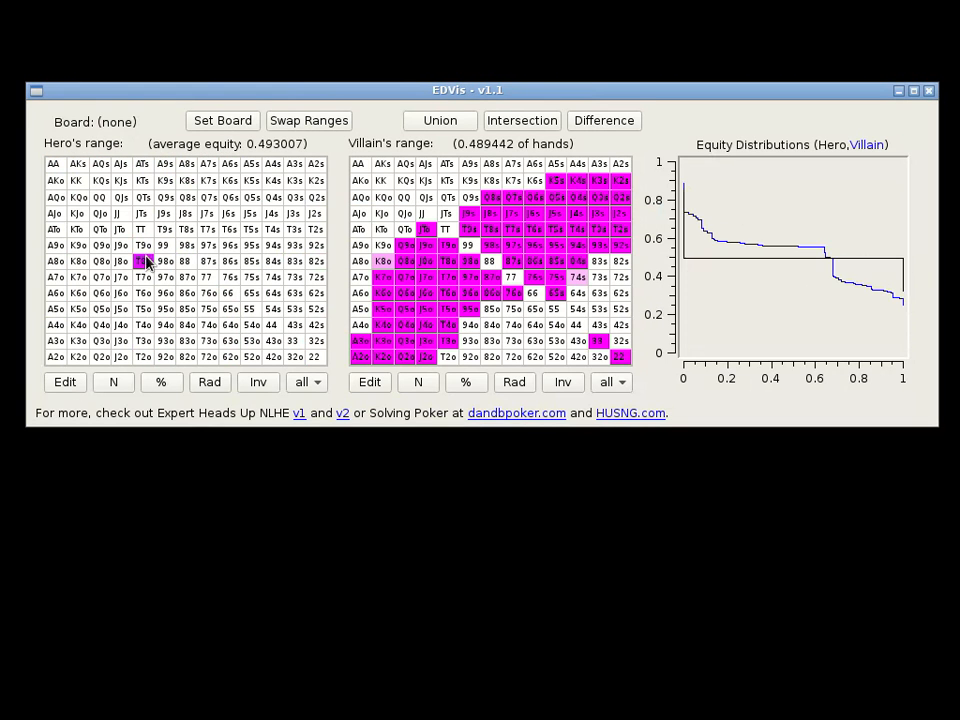
left_click(151, 268)
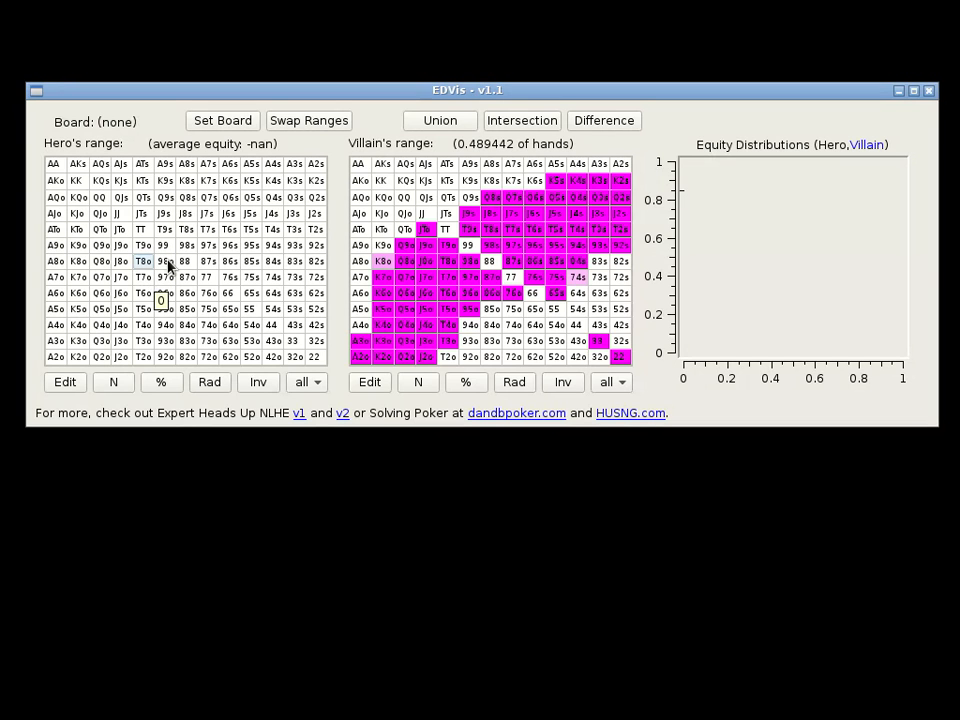
scroll(171, 266, "up", 2)
scroll(171, 266, "down", 2)
Reduce Hero's scroll radius to its minimum and raise the weight of 98o to 0.5.
left_click(209, 382)
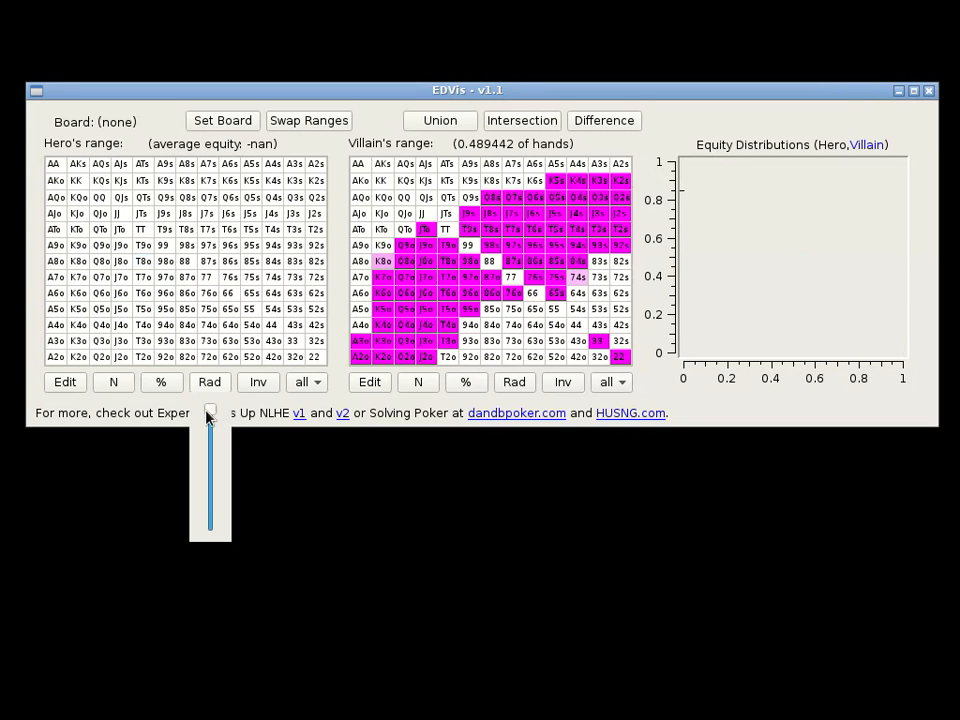
left_click(164, 271)
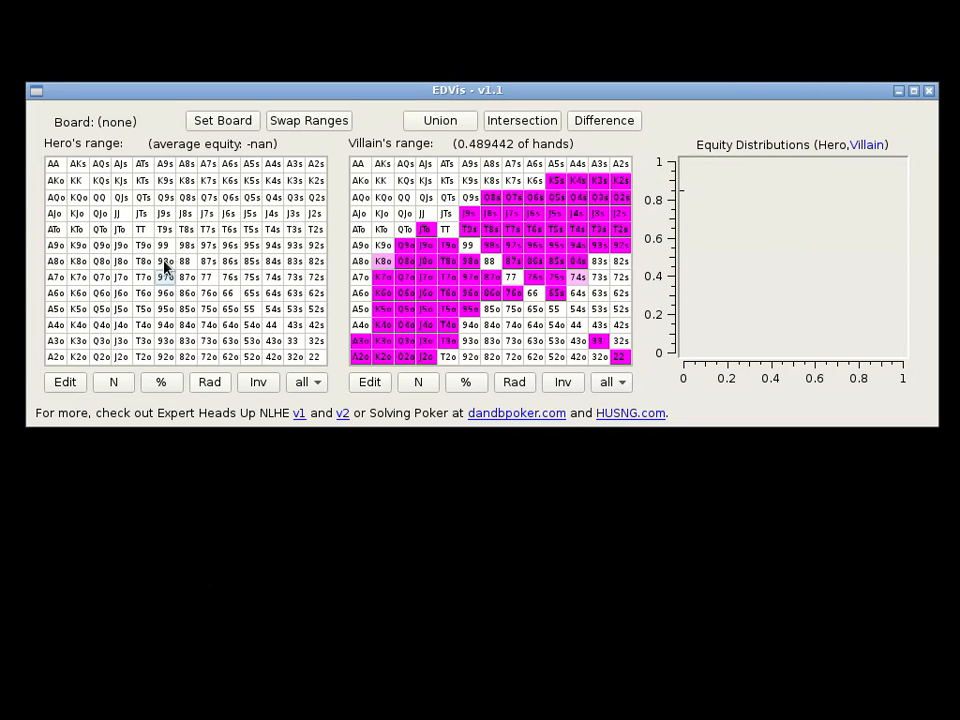
scroll(164, 261, "up", 4)
scroll(165, 266, "up", 10)
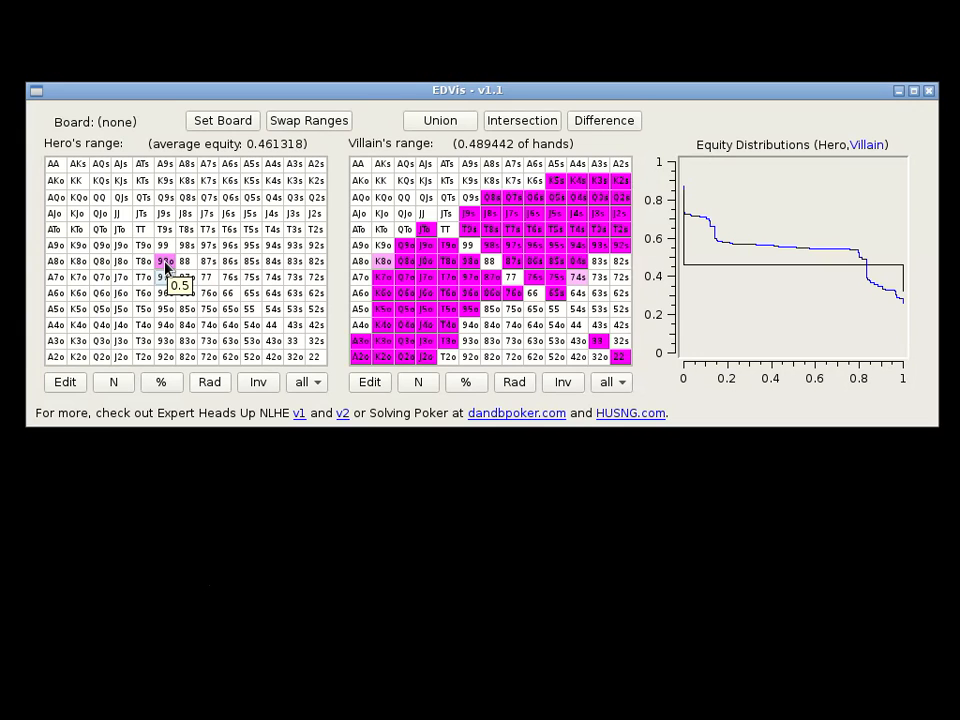
Vary the weight of 98o up and down, leaving it partial, and give 85o a partial weight in Hero's range.
scroll(165, 265, "up", 2)
scroll(165, 265, "down", 20)
scroll(165, 265, "up", 5)
scroll(187, 318, "up", 13)
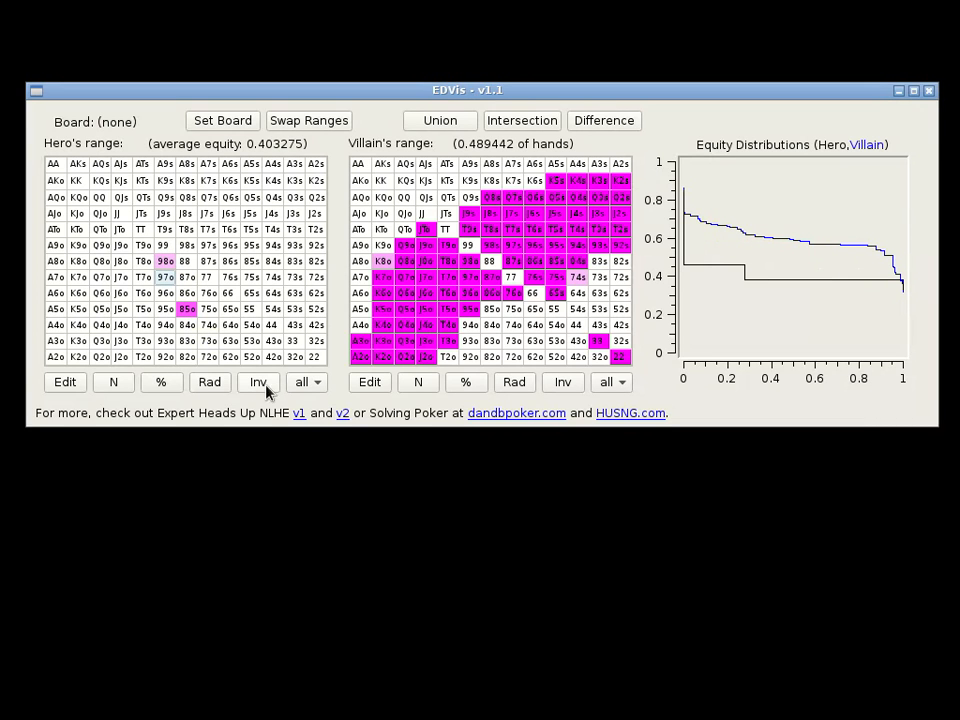
Check that Hero's scroll radius is at its minimum and raise the weight of Q5o to 1.
left_click(220, 386)
left_click(220, 386)
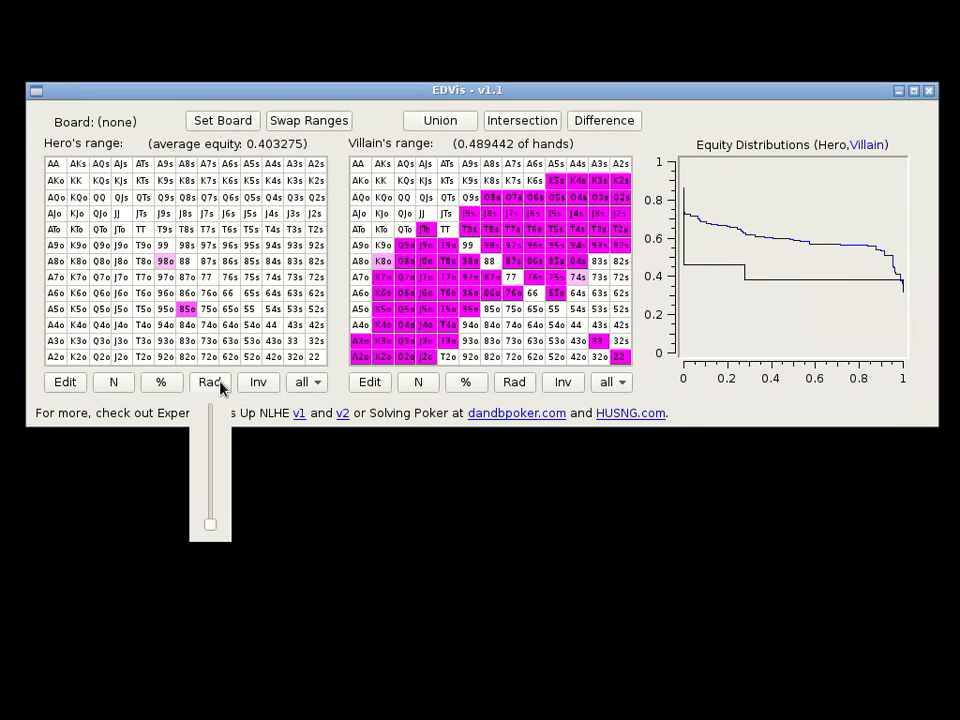
left_click(284, 497)
scroll(101, 309, "up", 10)
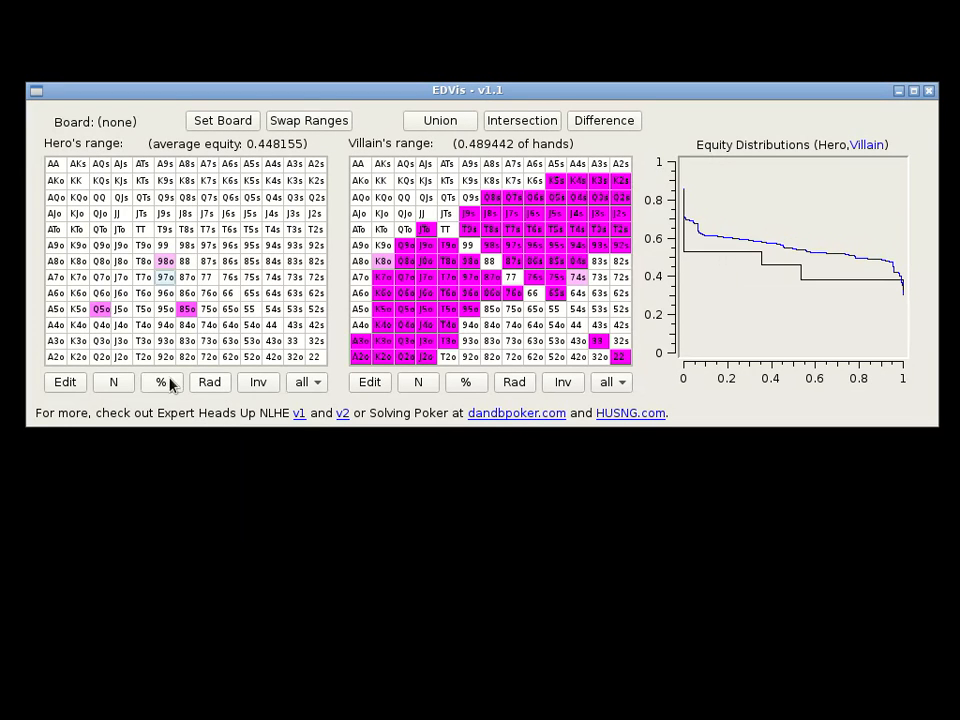
scroll(100, 314, "up", 6)
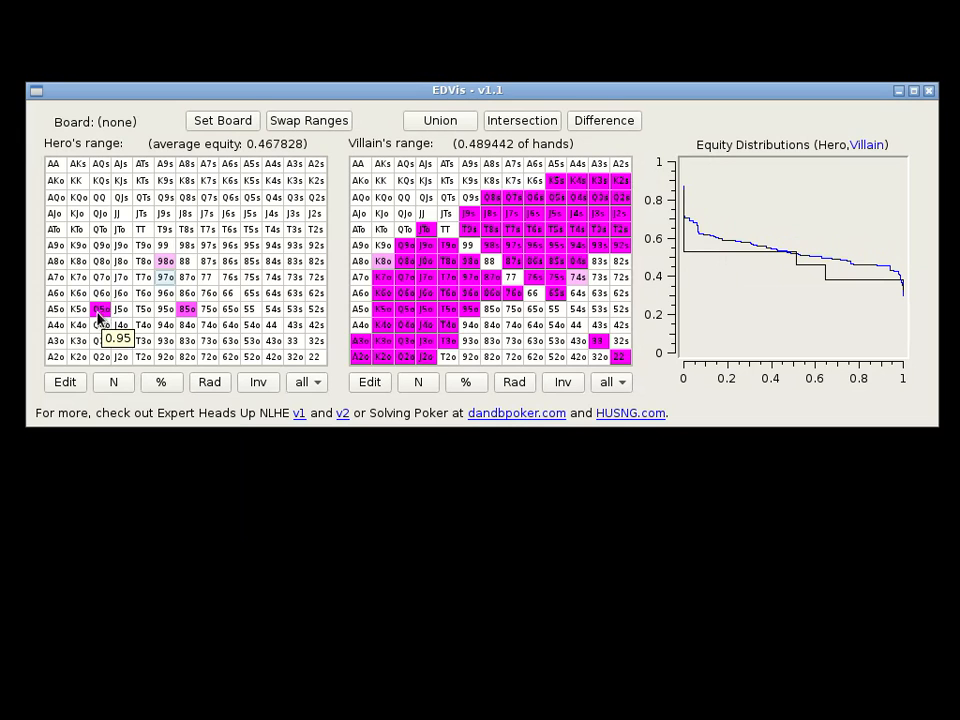
scroll(99, 314, "up", 1)
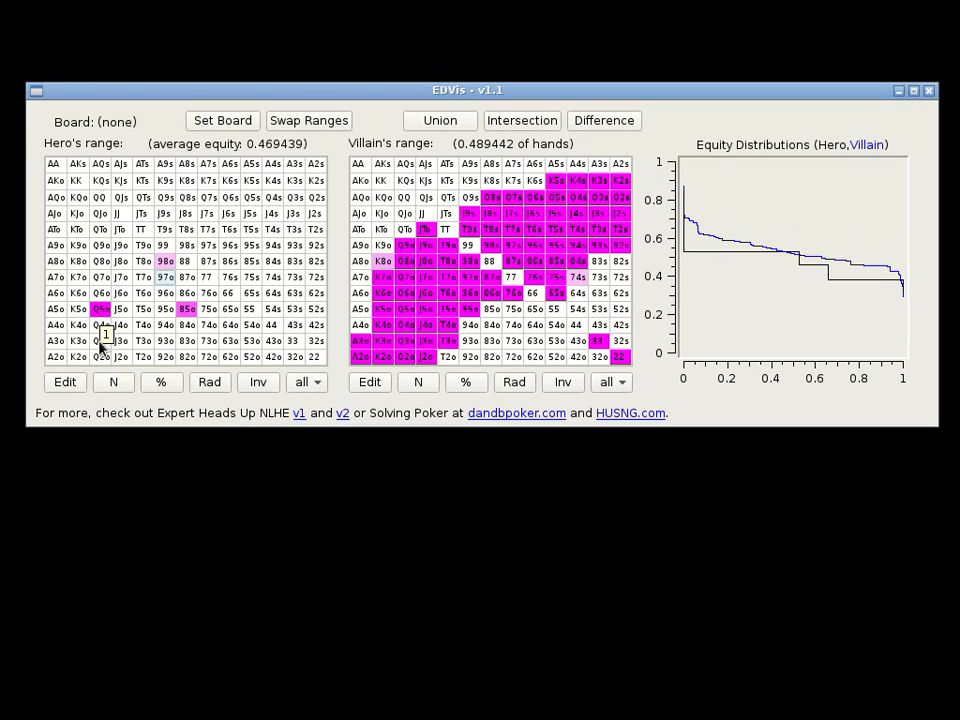
Widen Hero's scroll radius to roughly the middle and raise the weights of the suited hands around 85s.
left_click(205, 381)
left_click_drag(215, 524, 214, 476)
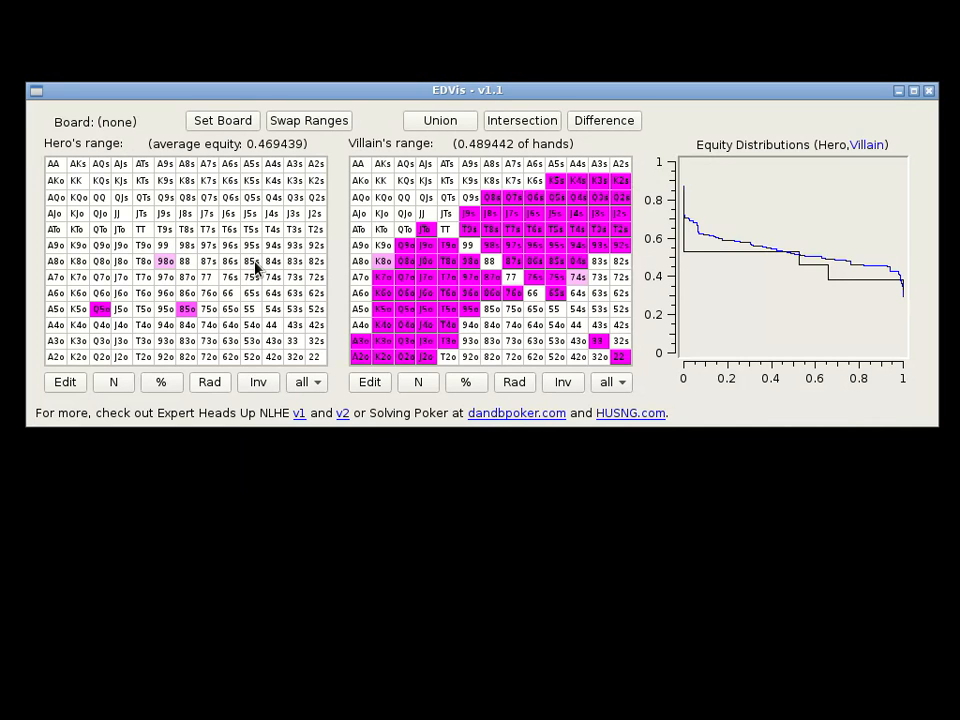
scroll(255, 266, "up", 2)
scroll(256, 270, "up", 3)
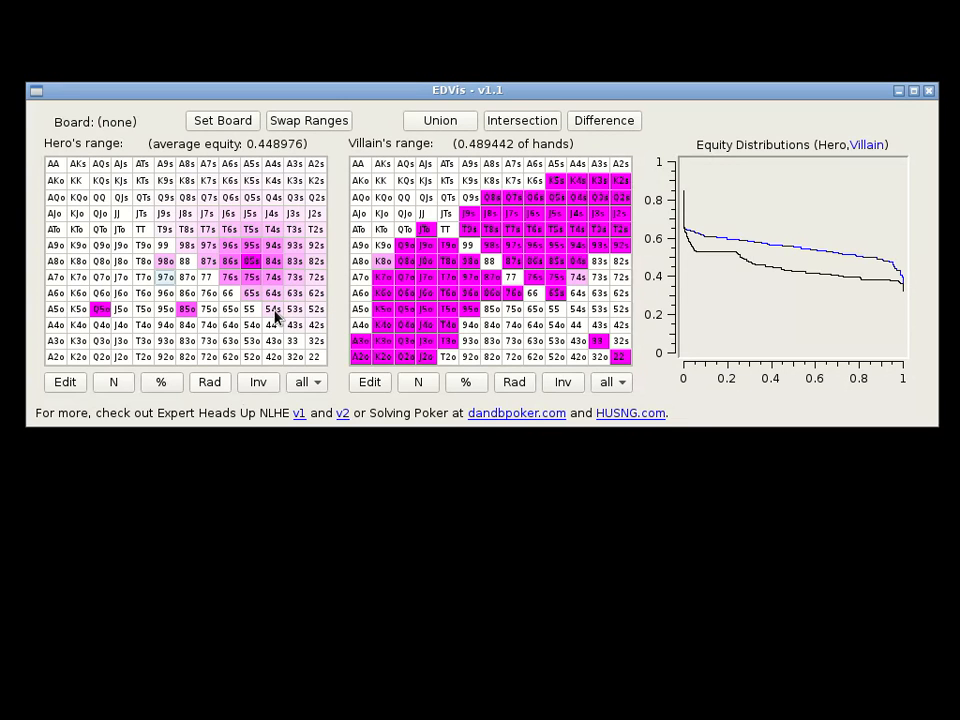
Raise the weights of the low suited hands around 65s and 54s in Hero's range.
scroll(250, 291, "up", 3)
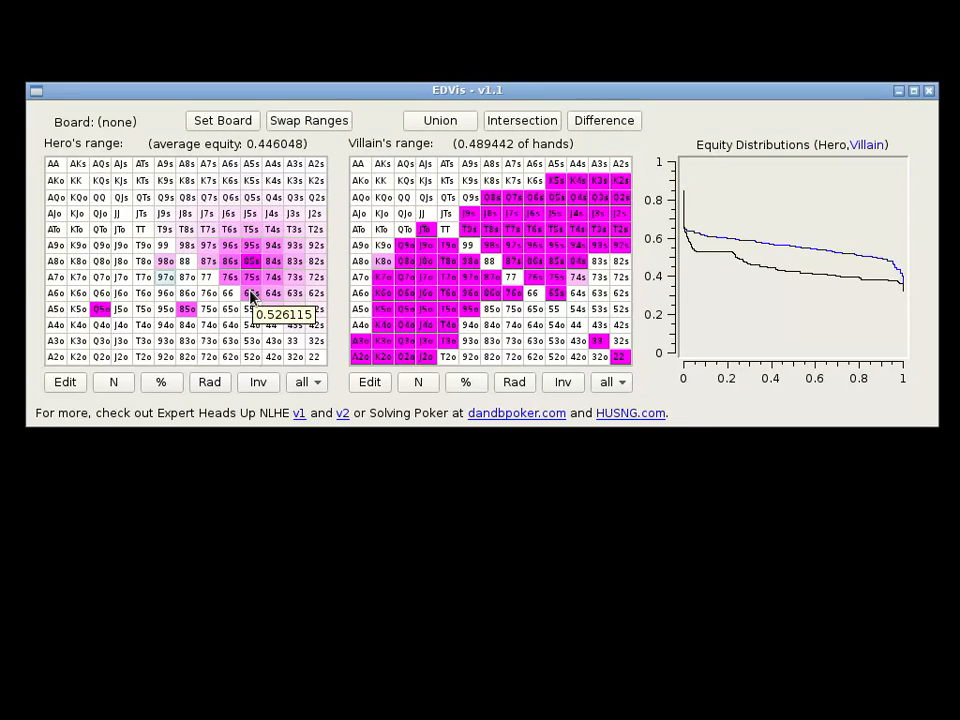
scroll(272, 304, "up", 7)
scroll(272, 310, "up", 1)
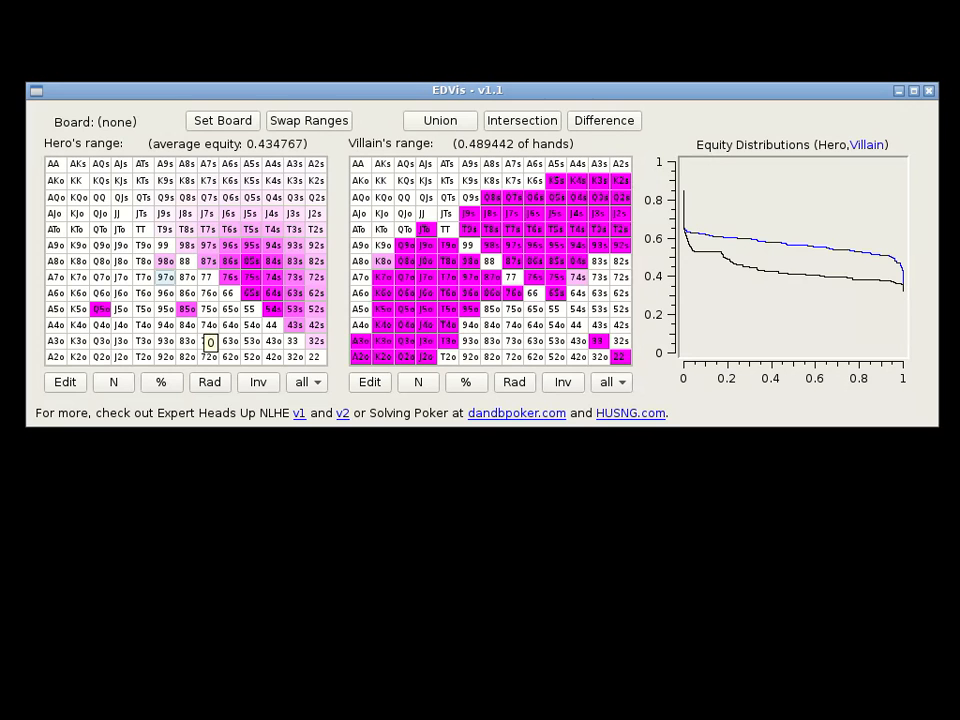
Raise the weights of the pairs around JJ and of the offsuit hands around 87o and KQo in Hero's range.
scroll(123, 210, "up", 10)
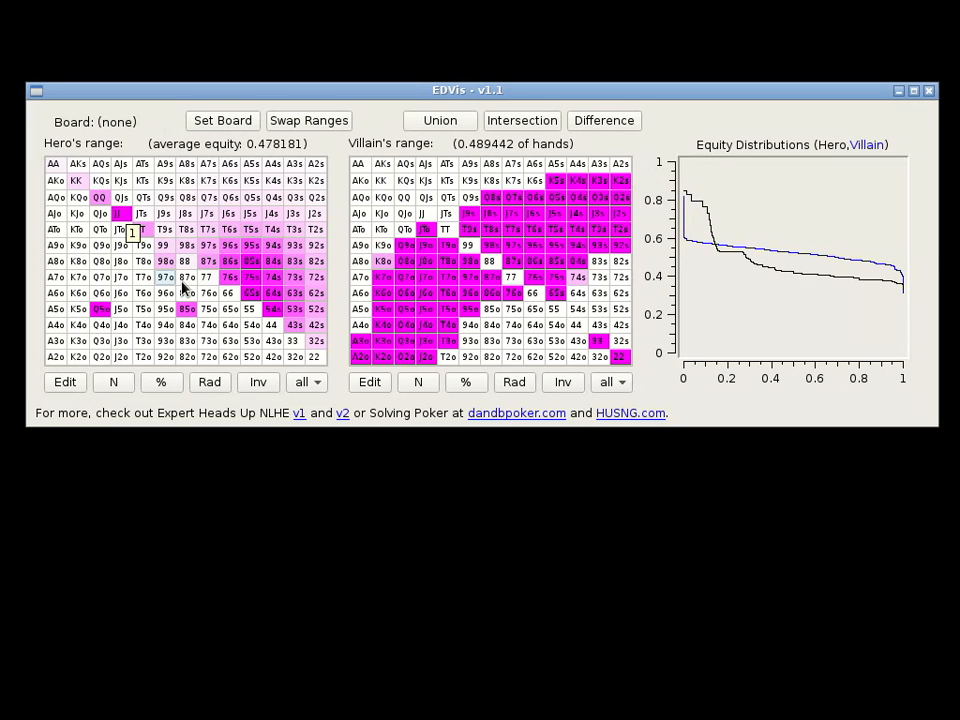
scroll(199, 278, "up", 5)
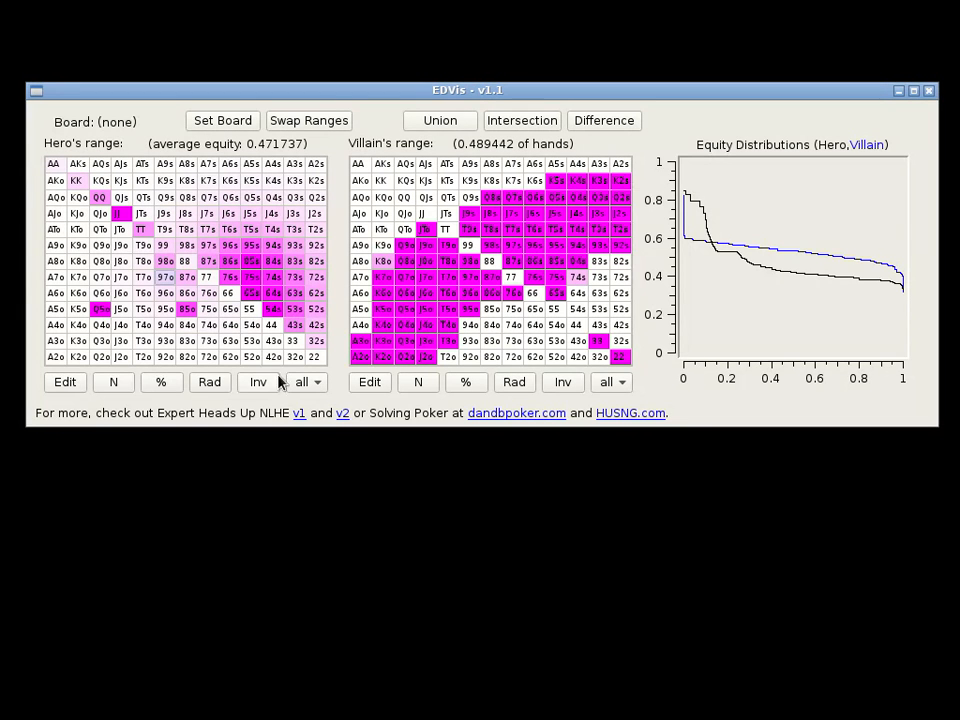
scroll(69, 199, "up", 5)
scroll(69, 199, "up", 4)
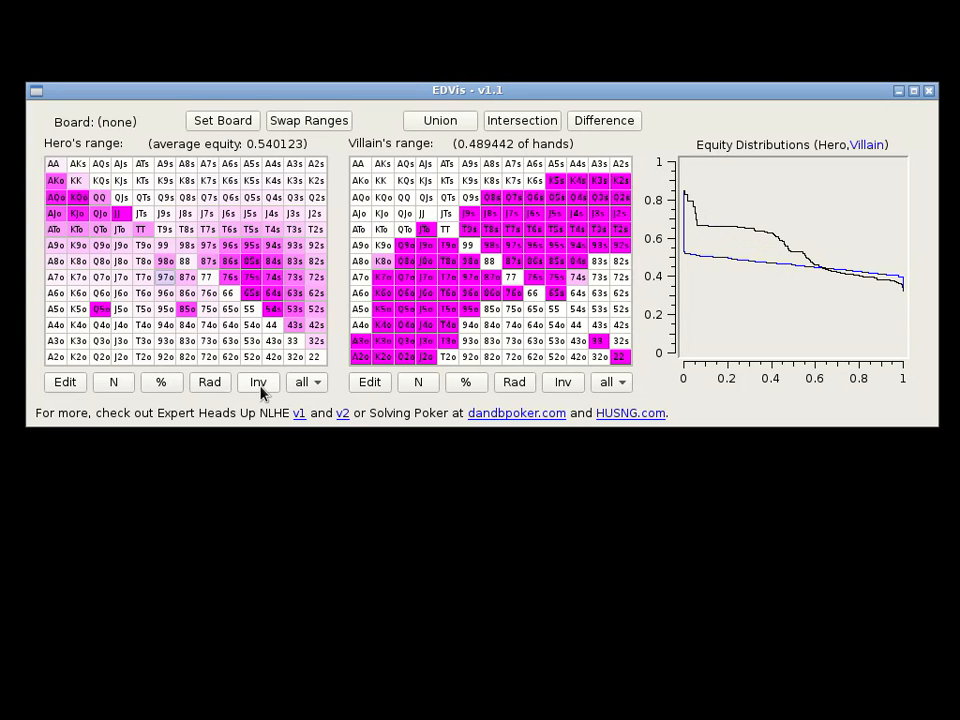
Empty Hero's range to clear all the weighted hands.
left_click(259, 385)
left_click(80, 383)
key("Return")
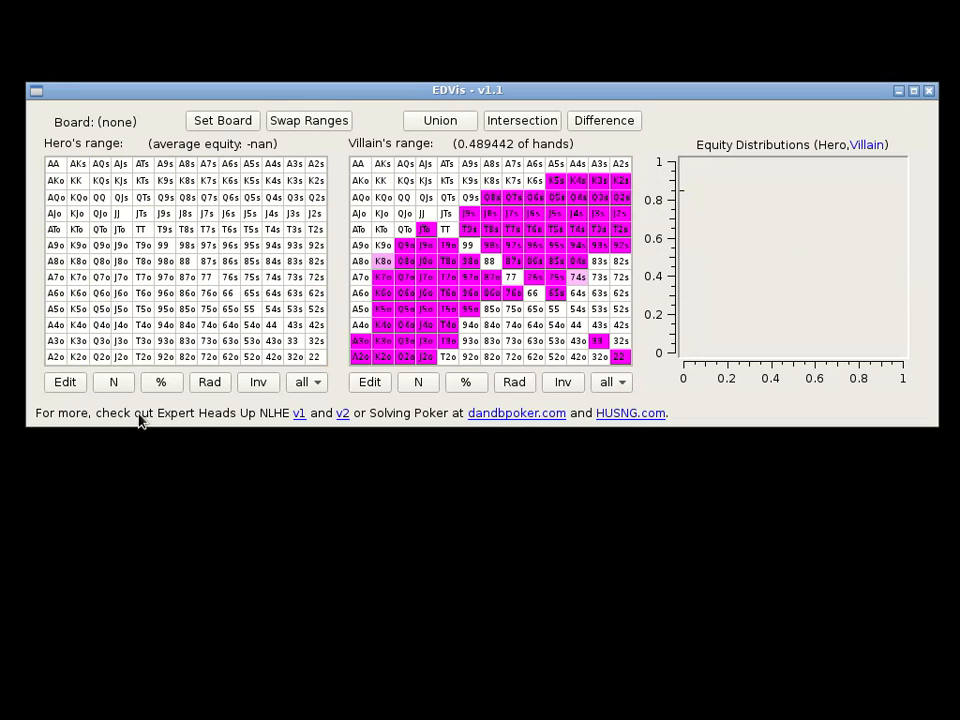
Reduce Hero's scroll radius to its minimum and give only J5o full weight.
left_click(211, 383)
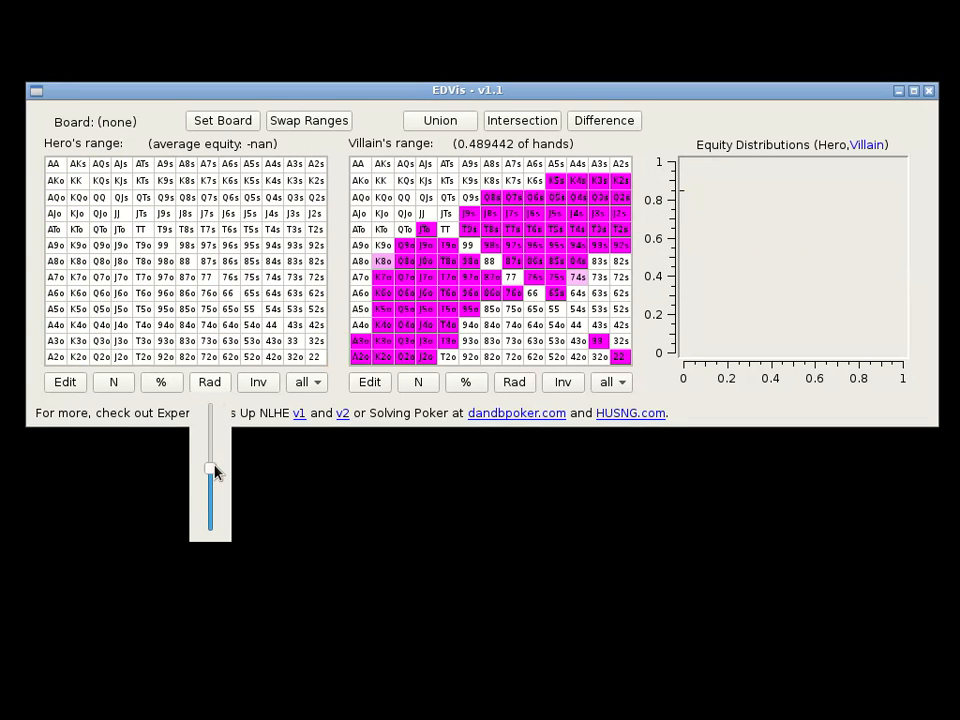
left_click_drag(217, 488, 101, 643)
left_click(127, 313)
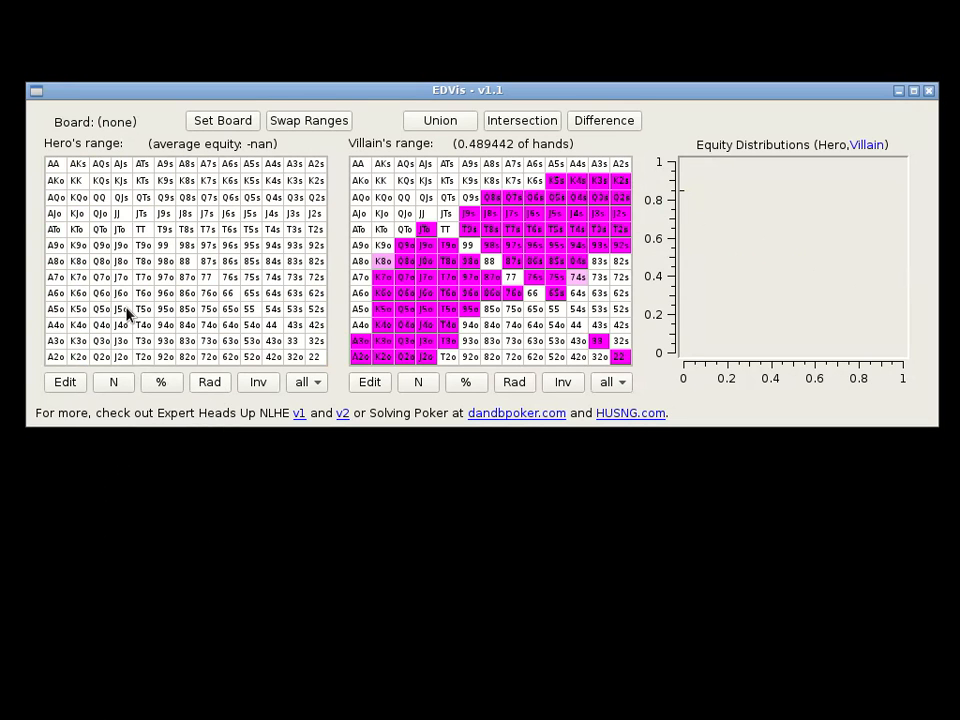
Set Hero's scroll radius to its maximum and raise all suited hands to full weight.
left_click(211, 383)
left_click_drag(210, 531, 254, 431)
left_click(252, 425)
scroll(230, 236, "up", 20)
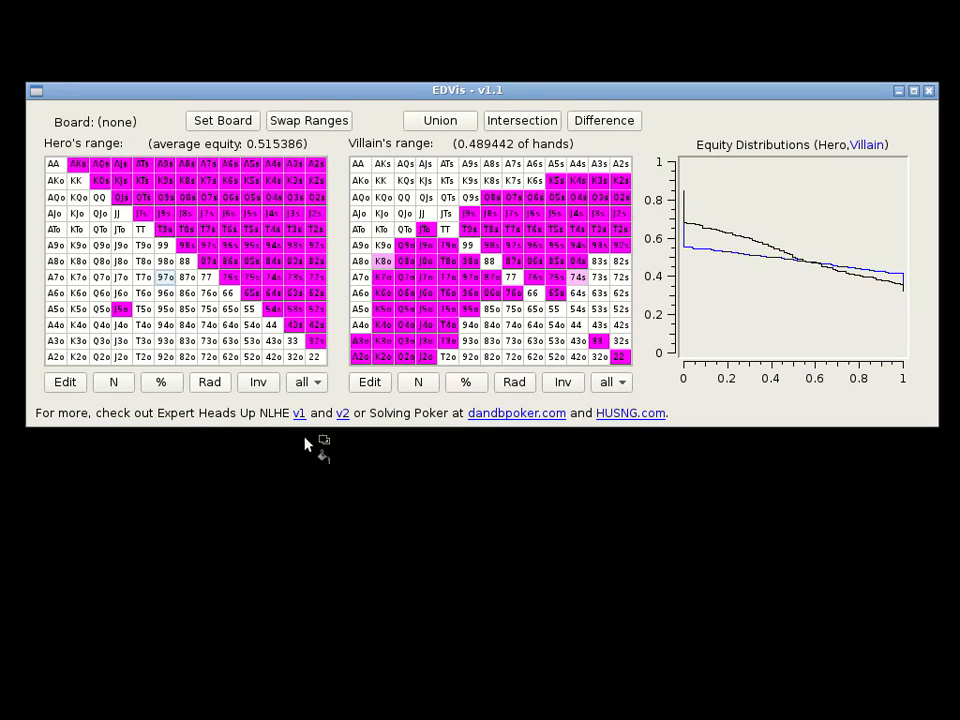
Give the offsuit hands partial weights using the wide scroll radius, and invert Hero's range.
left_click(210, 382)
left_click(258, 423)
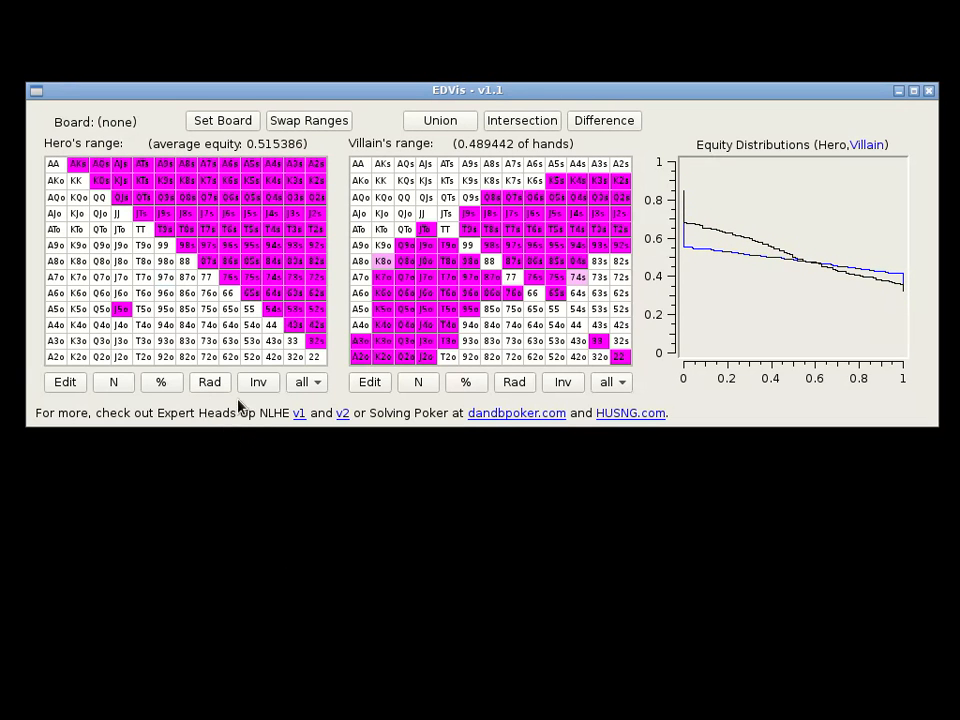
scroll(186, 345, "up", 4)
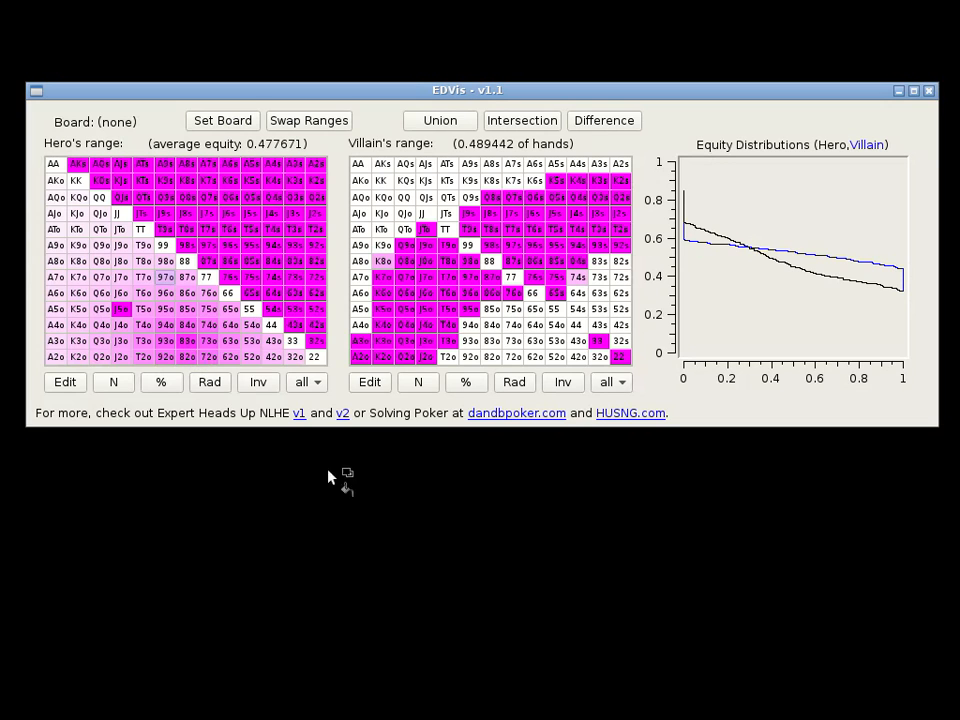
left_click(258, 381)
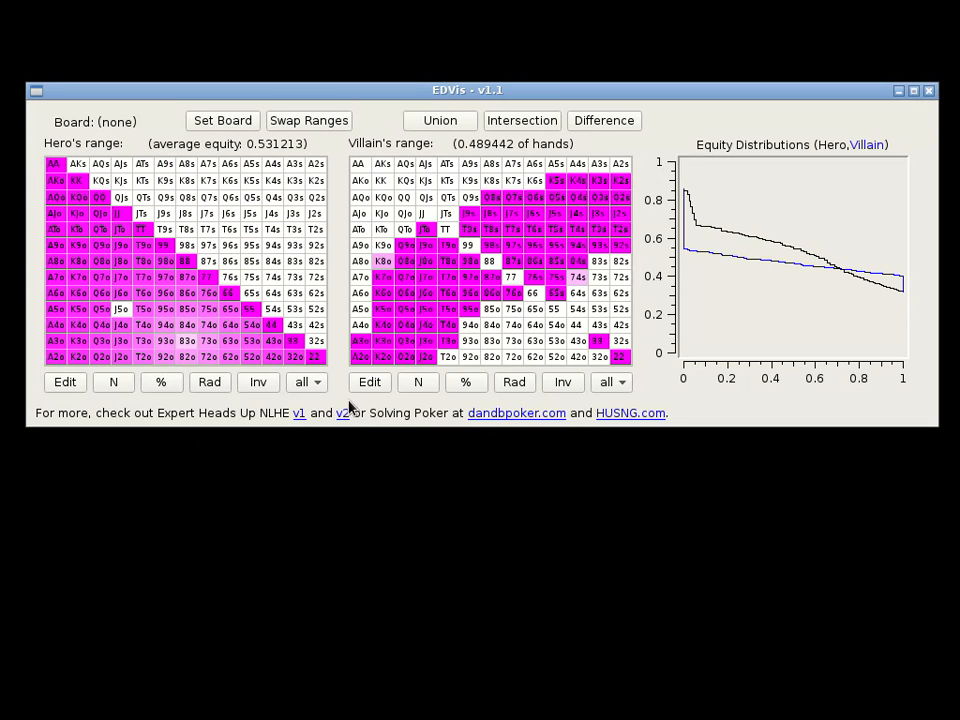
Preview Hero's range through the club suit filter, and set the filter to hearts.
left_click(318, 388)
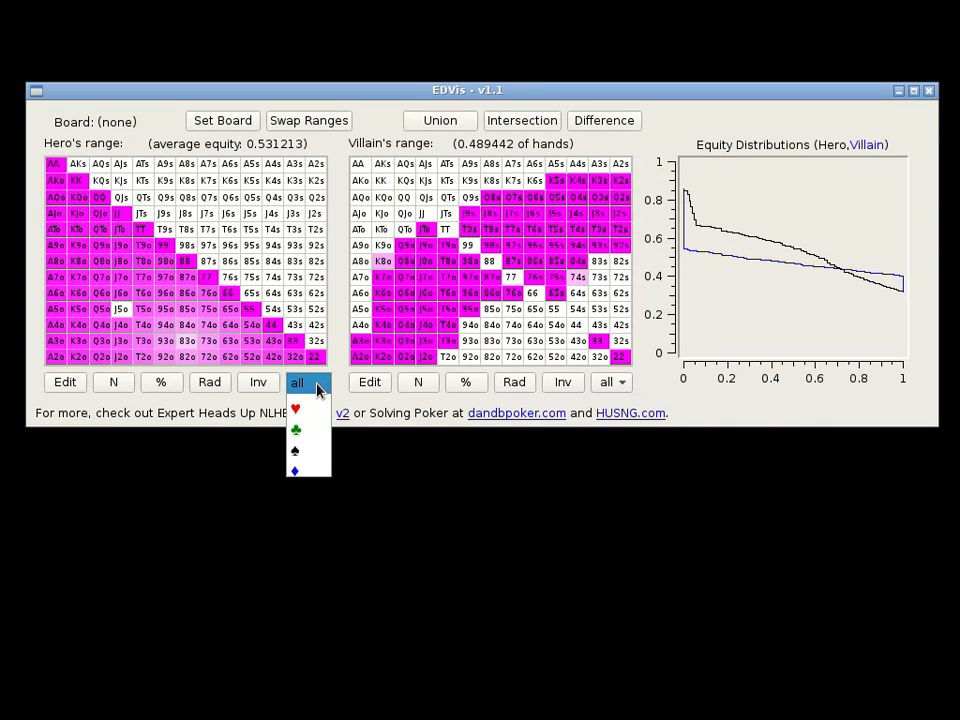
left_click(318, 388)
left_click(318, 388)
left_click(314, 387)
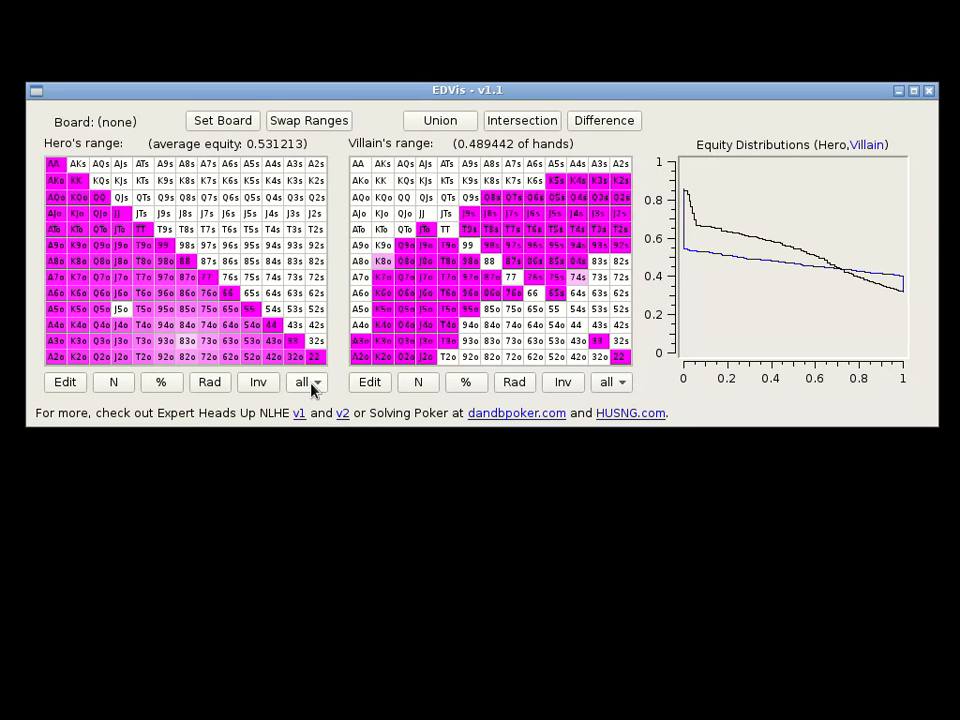
left_click(322, 390)
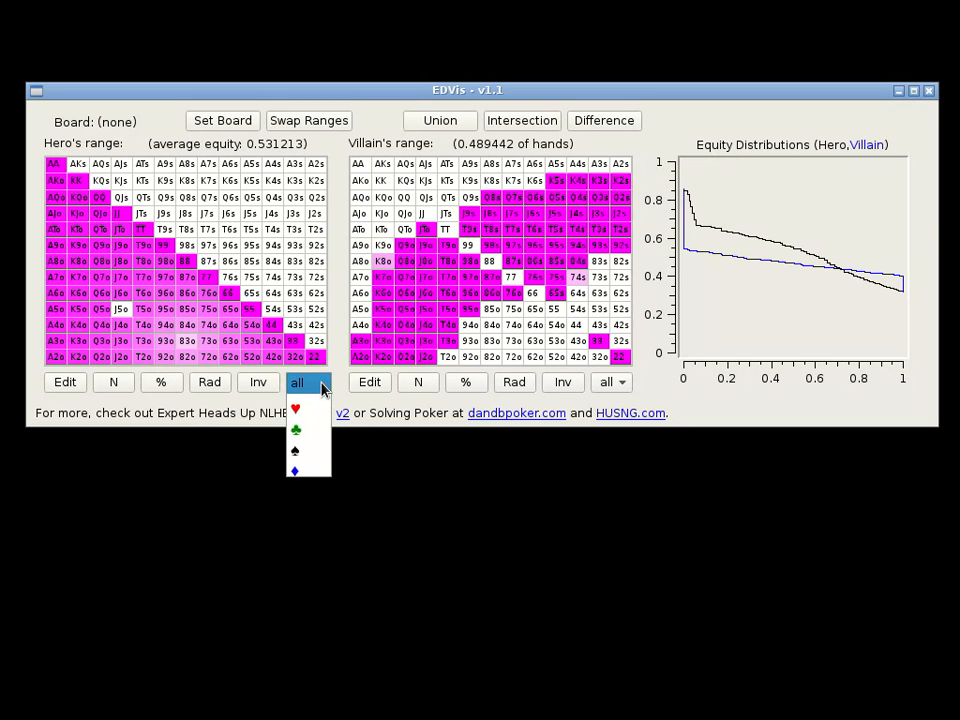
left_click(317, 406)
left_click(317, 390)
left_click(317, 400)
left_click(317, 392)
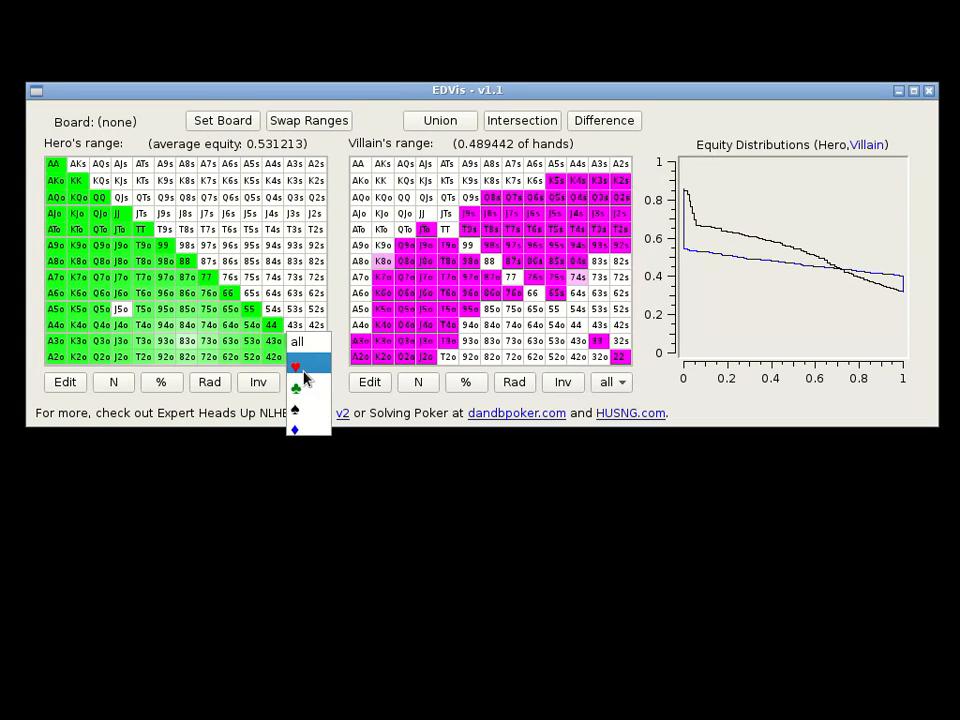
left_click(300, 367)
Empty Hero's range, keeping the suit filter on hearts.
left_click(62, 382)
key("BackSpace")
key("Return")
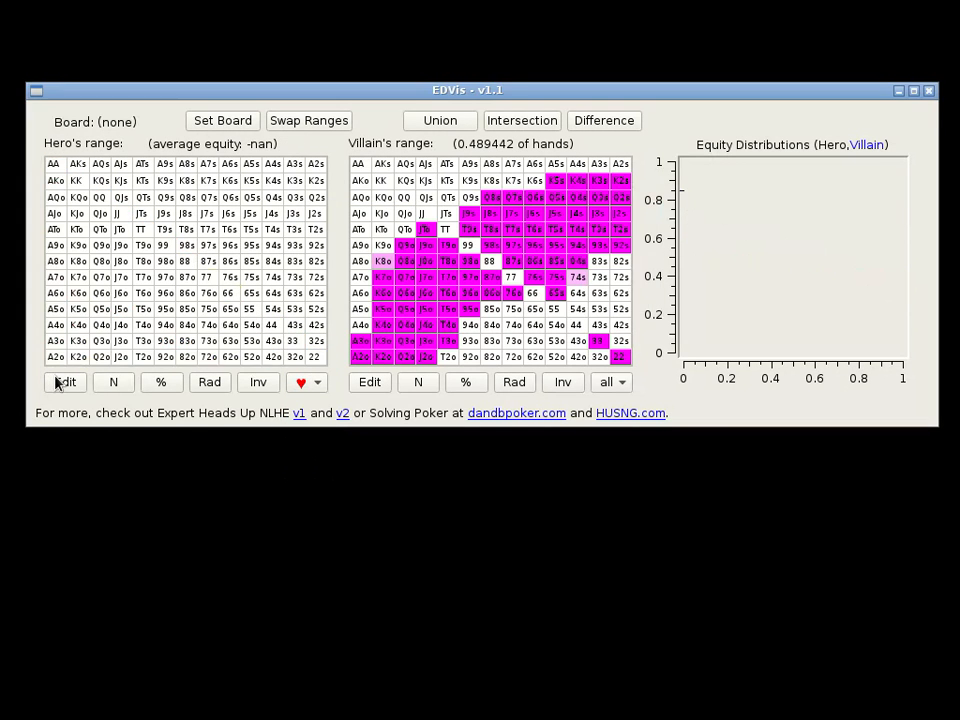
left_click(305, 382)
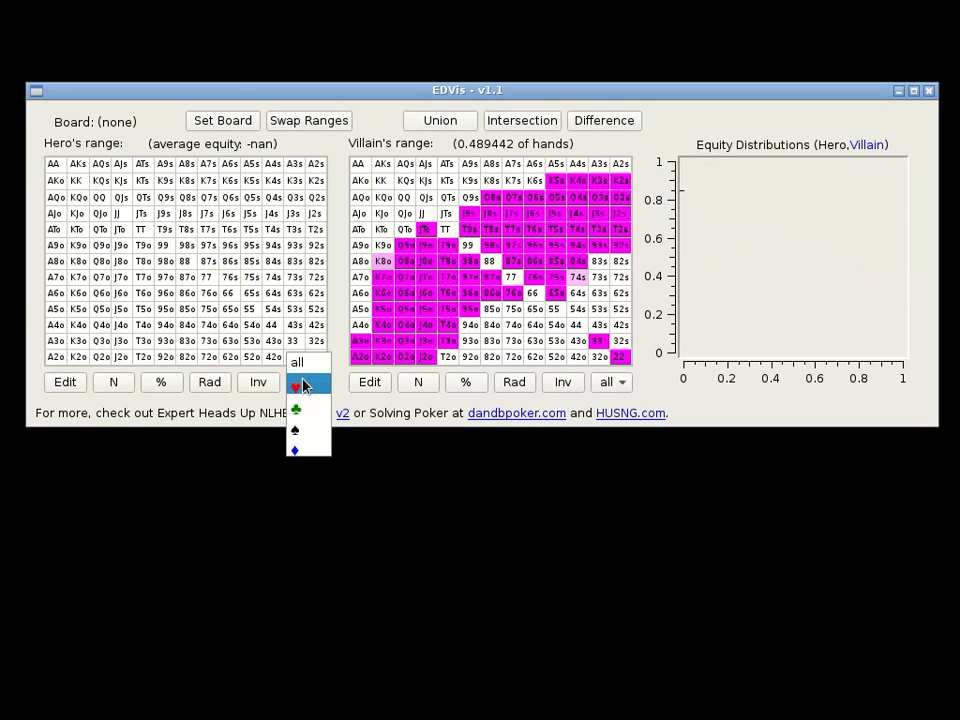
left_click(310, 388)
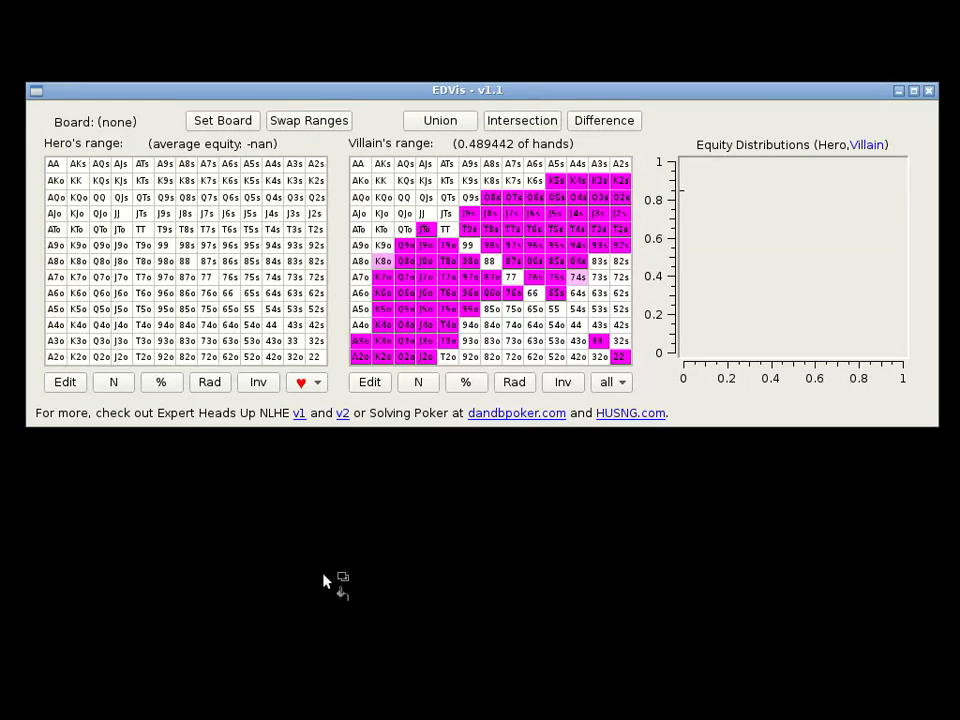
Give the heart combos of 86o, 85o, J6s, TT and T7o full weight in Hero's range.
left_click(186, 293)
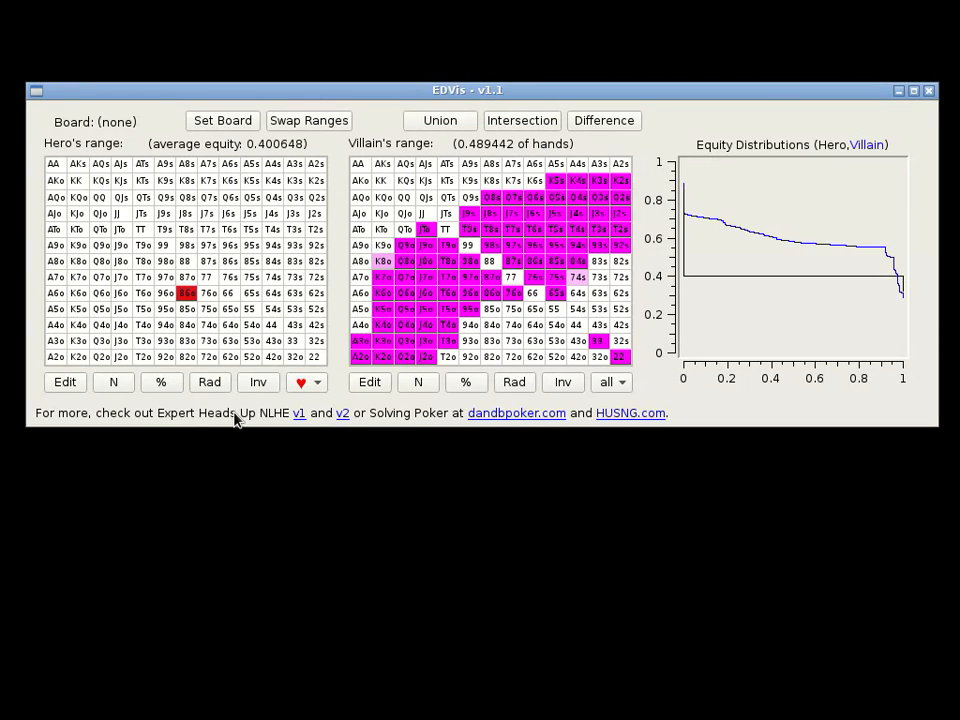
left_click(186, 309)
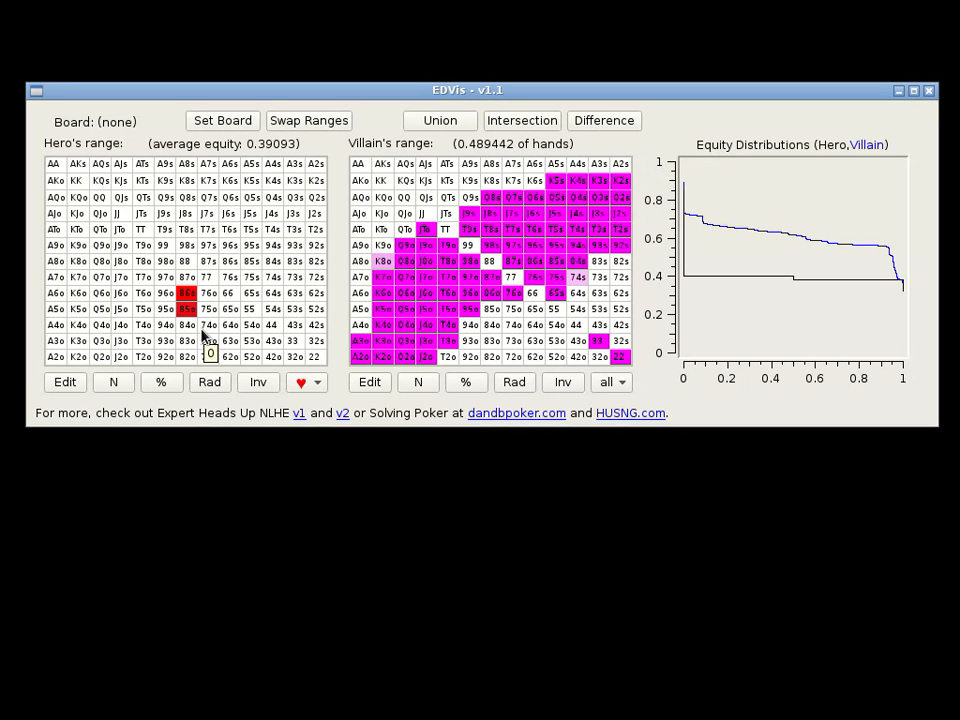
left_click(229, 213)
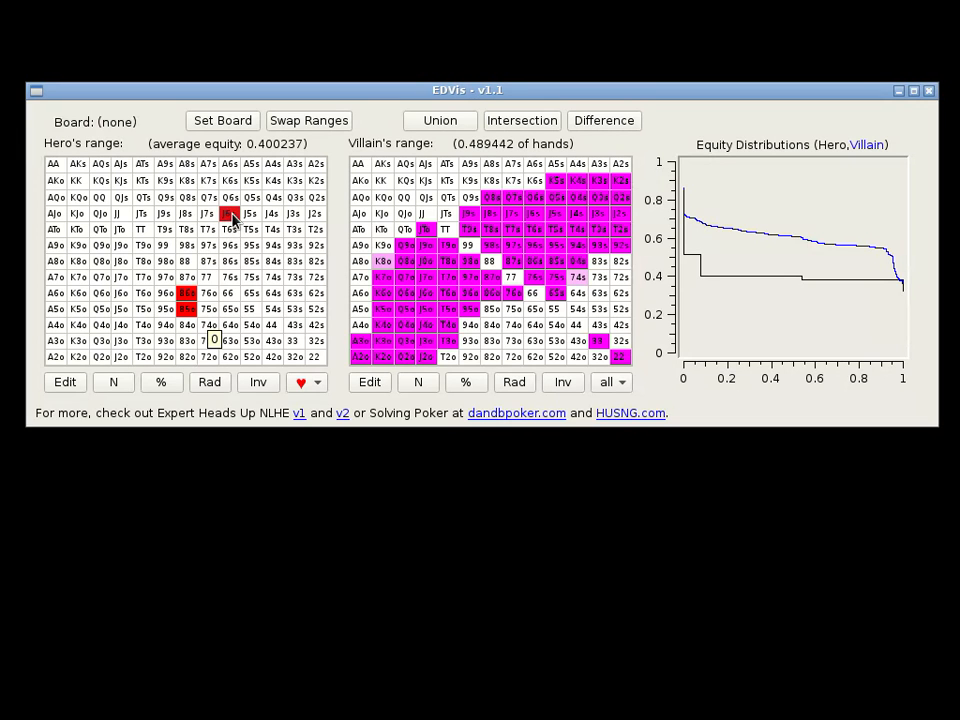
left_click(141, 229)
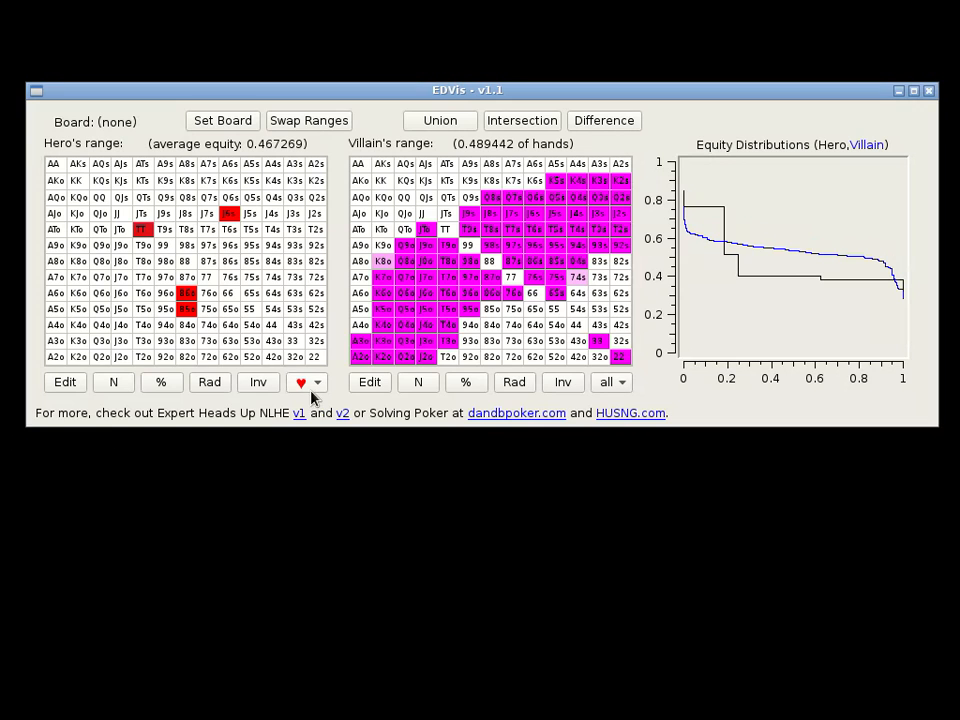
left_click(147, 281)
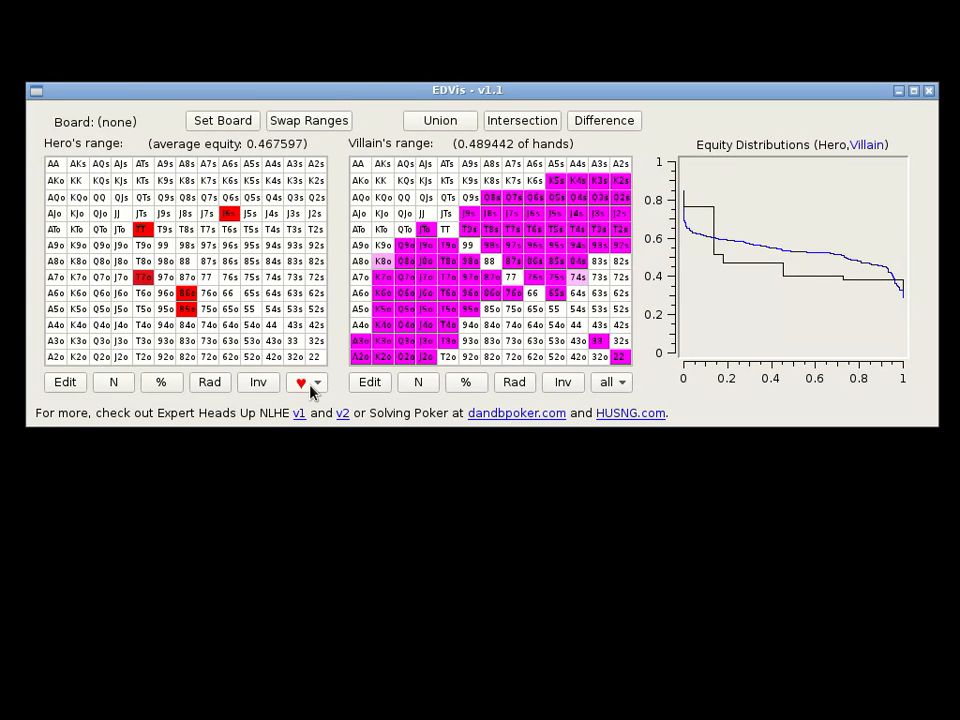
List the individual heart combos of 86o with their weights in Hero's range.
right_click(190, 300)
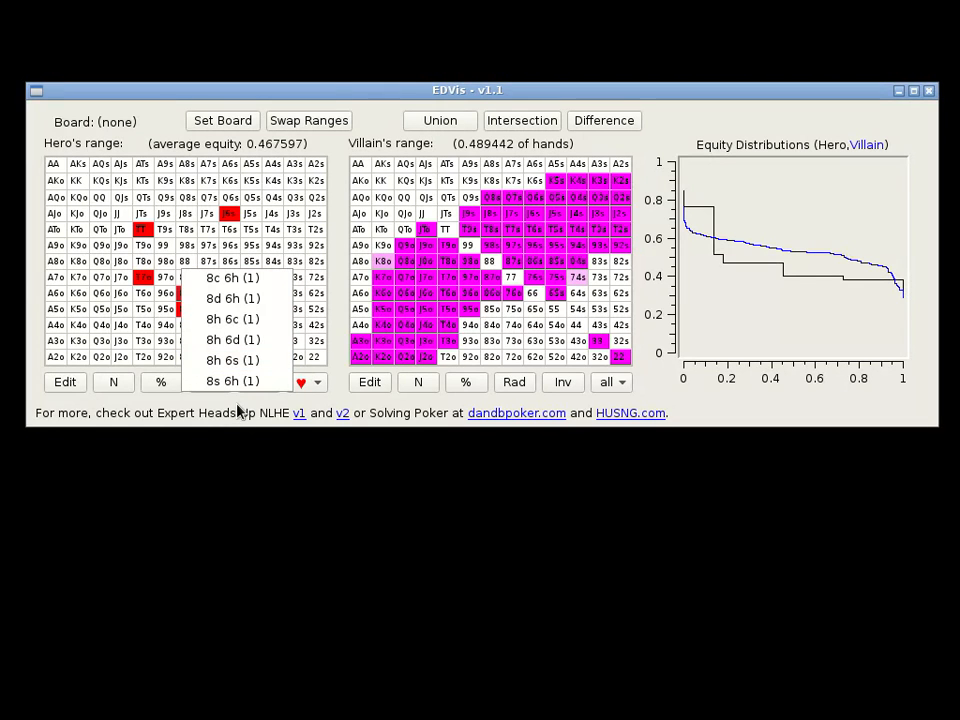
left_click(320, 386)
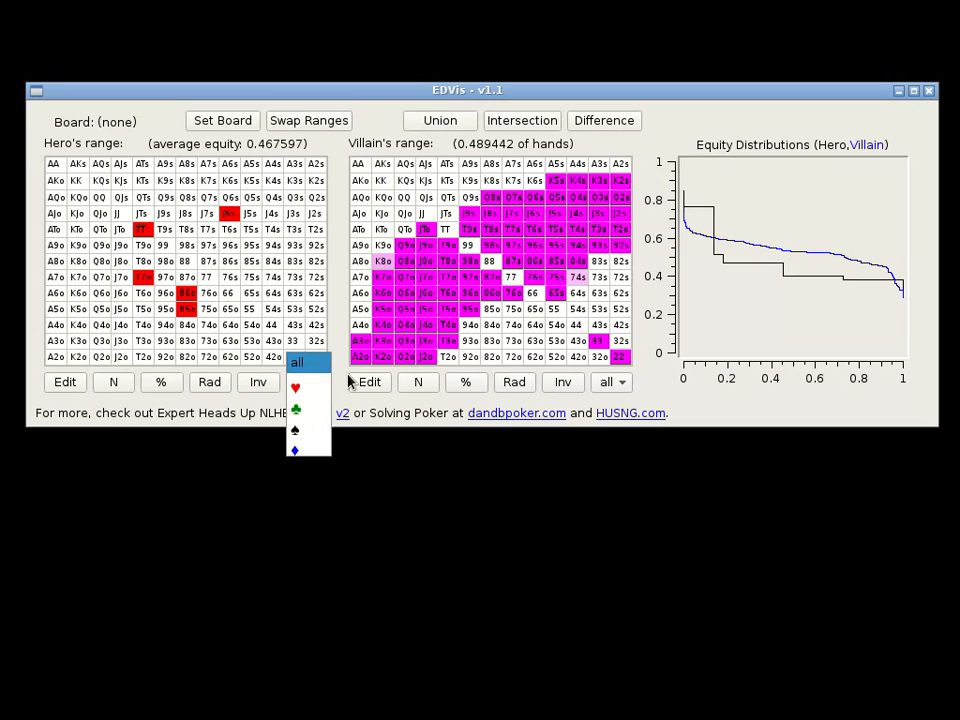
left_click(342, 376)
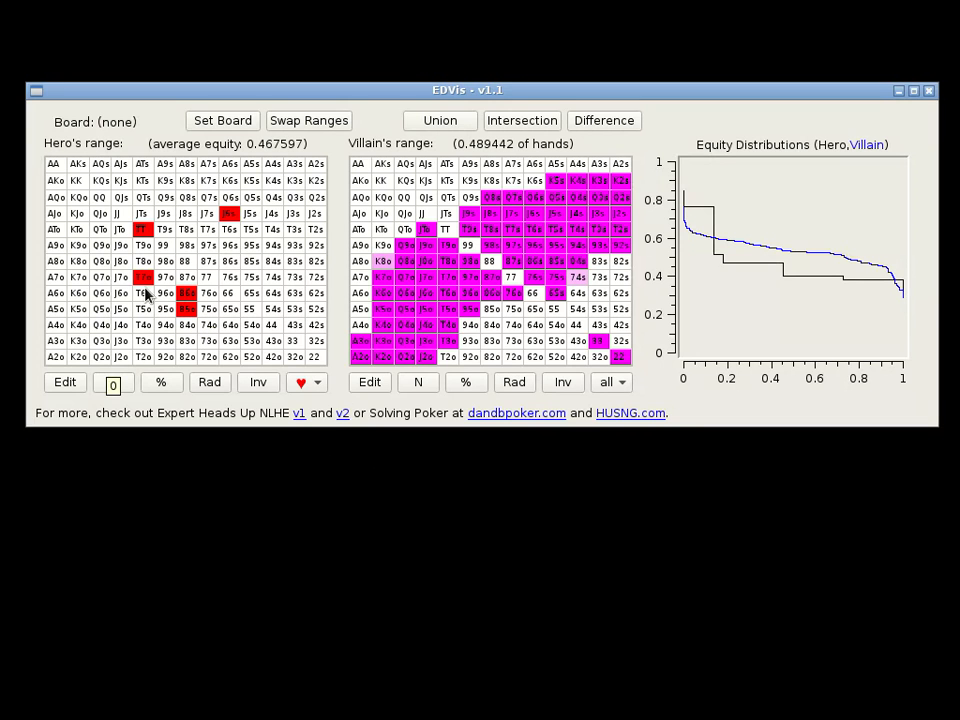
Filter Hero's range to clubs and examine the weights of 85o, T7o, TT and the individual 86o combos.
left_click(304, 384)
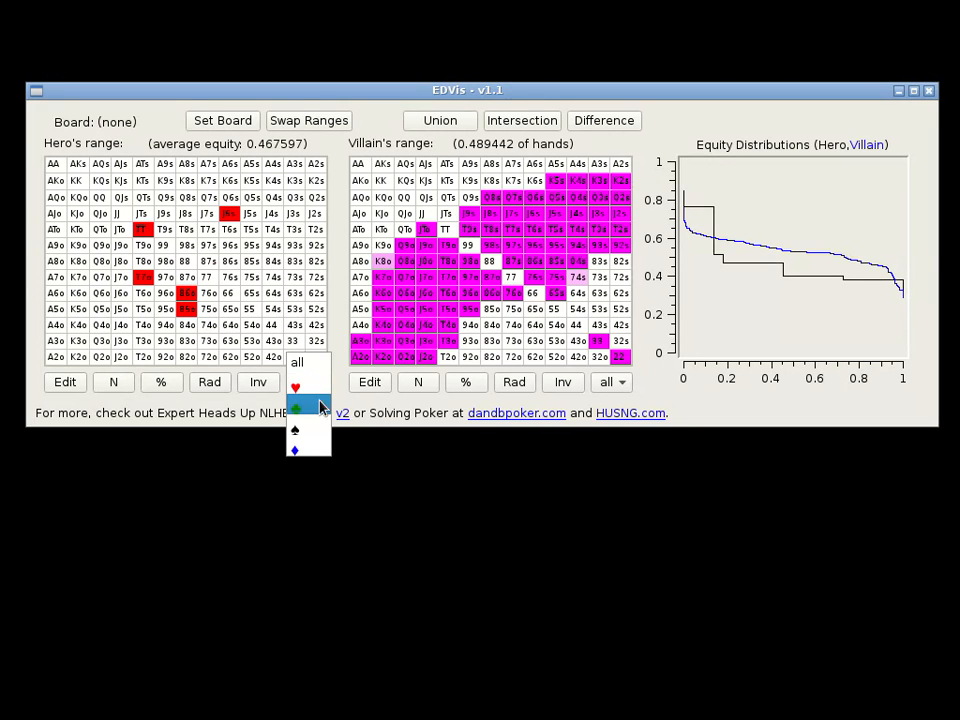
left_click(300, 409)
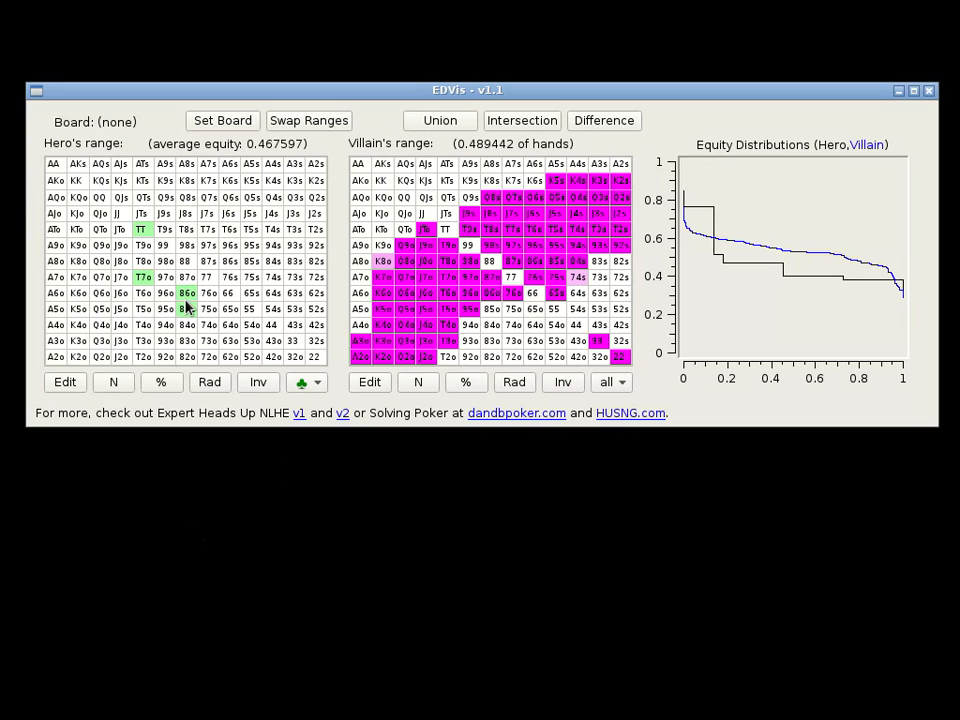
mouse_move(184, 298)
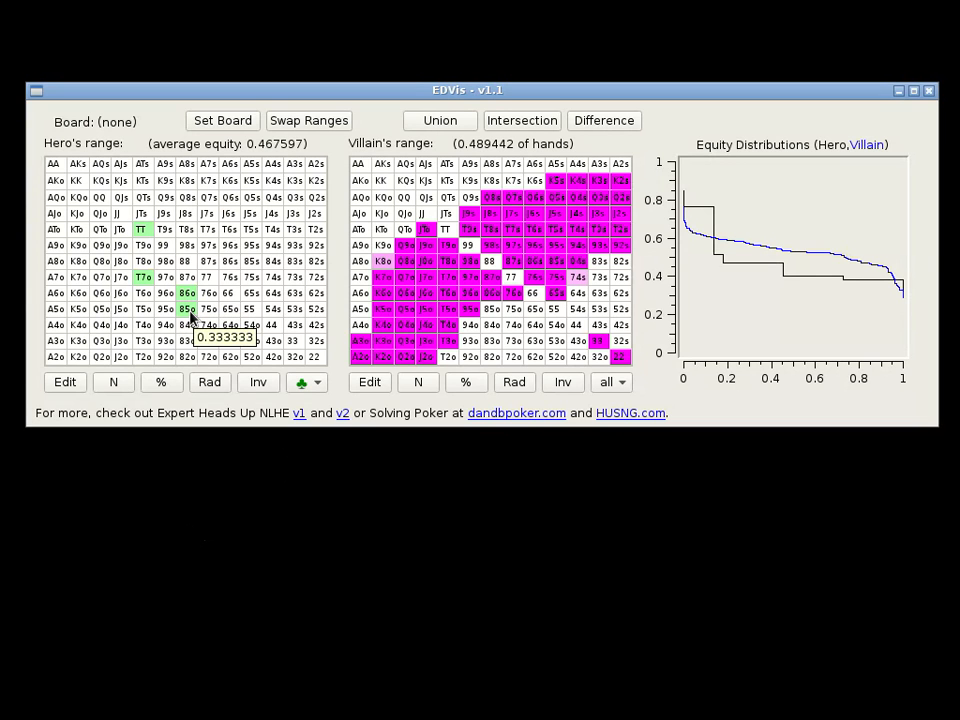
mouse_move(145, 280)
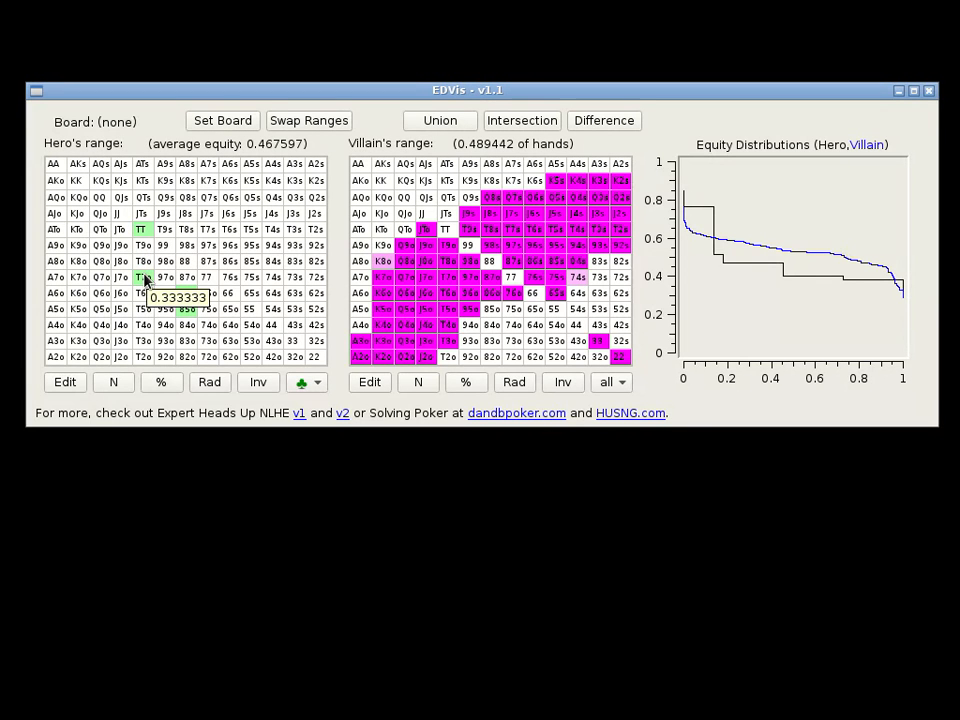
mouse_move(143, 233)
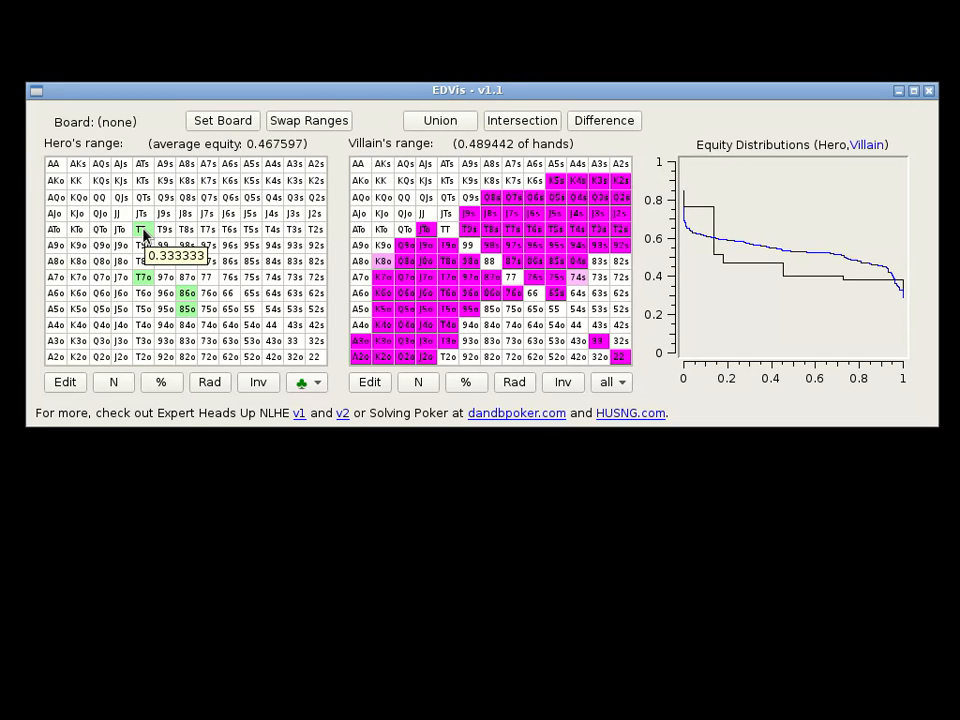
right_click(190, 296)
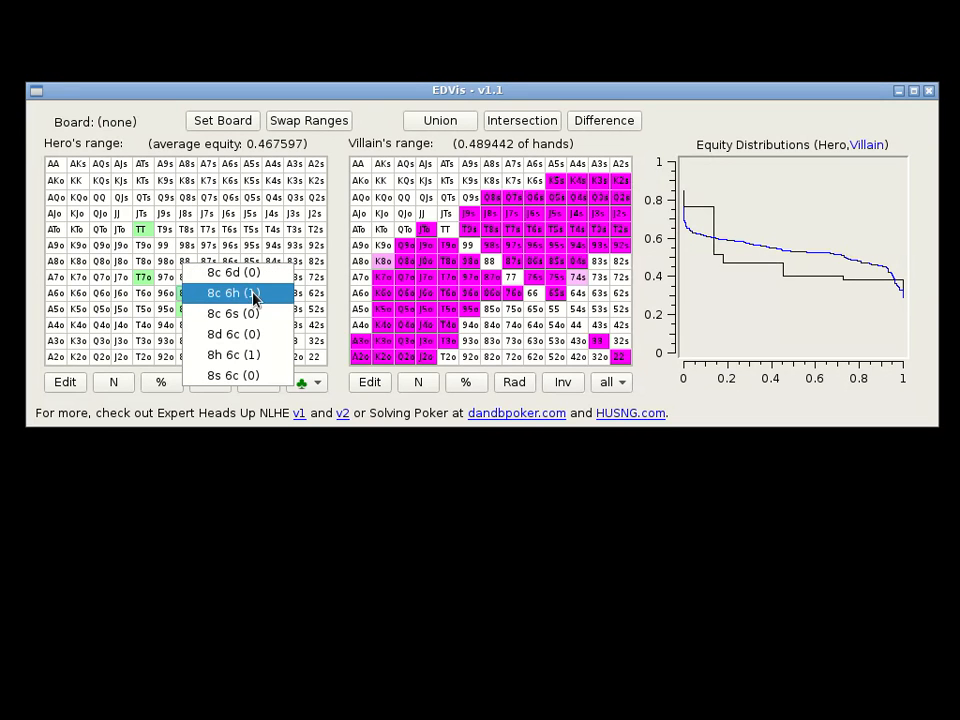
left_click(264, 411)
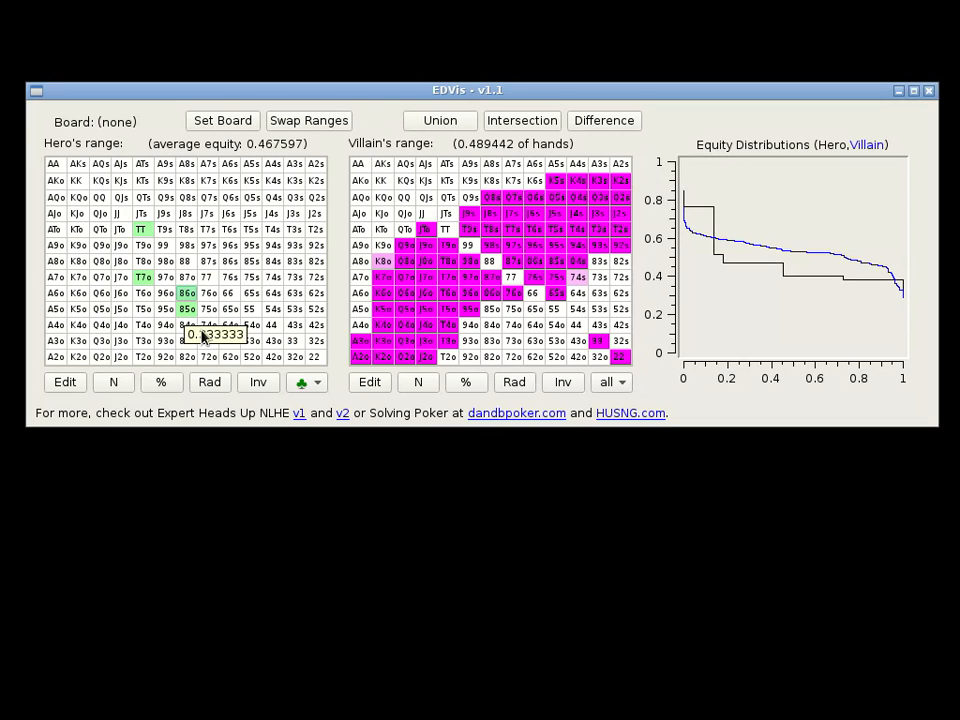
With Hero's suit filter on spades and a wide scroll radius, give partial weights to the offsuit hands around 53o.
left_click(306, 382)
left_click(312, 420)
left_click(209, 383)
left_click_drag(210, 432, 211, 438)
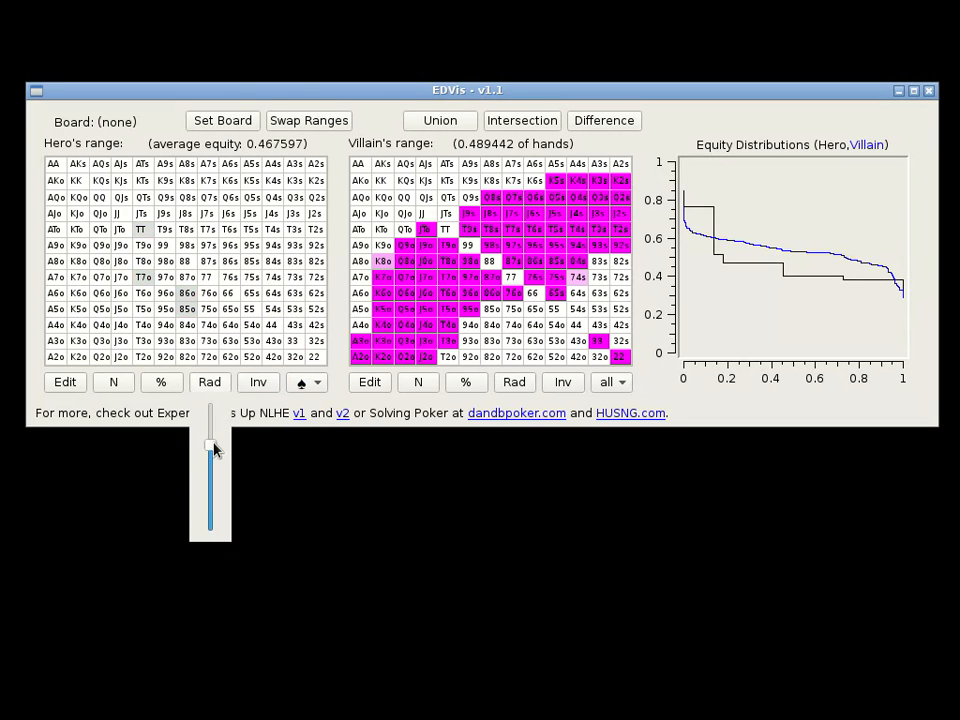
left_click(269, 404)
left_click(248, 346)
scroll(248, 346, "up", 5)
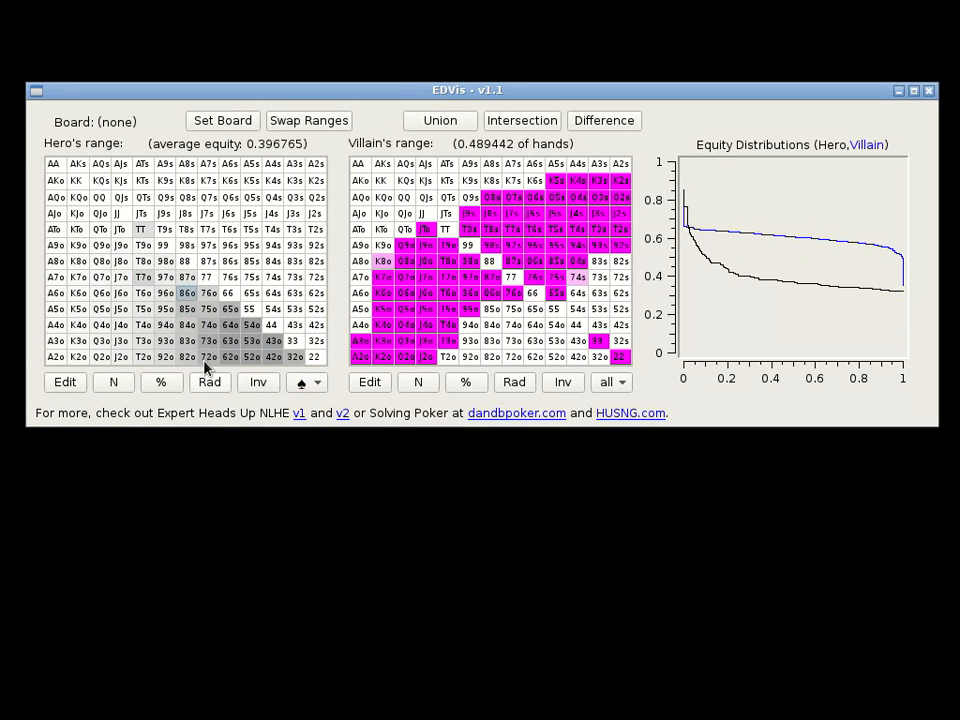
View Hero's range through the club filter, and return the suit filter to all.
left_click(310, 385)
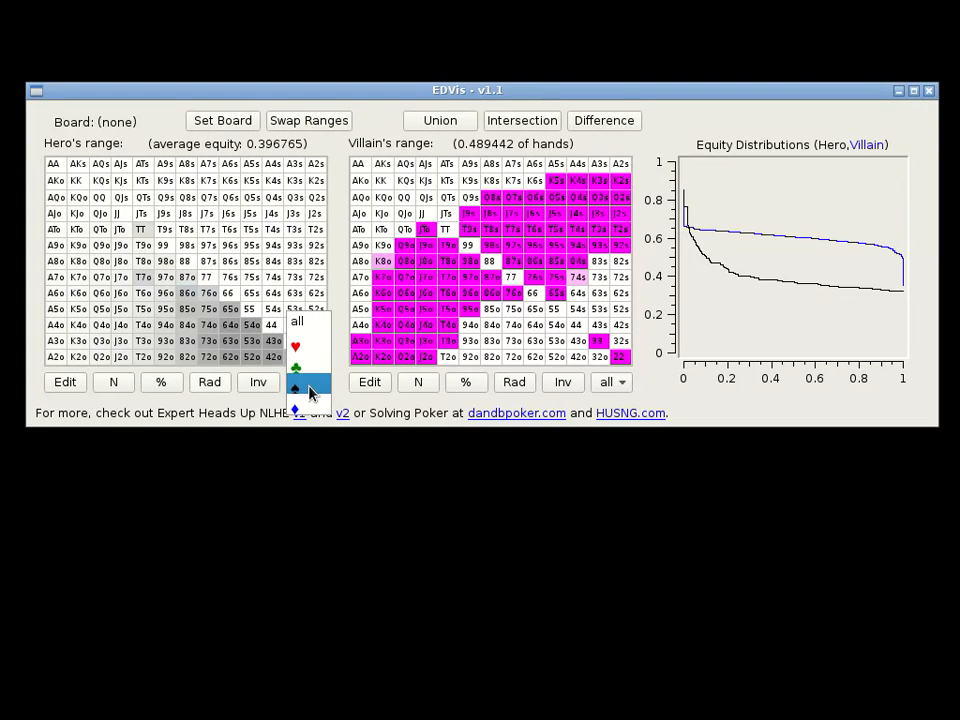
left_click(309, 377)
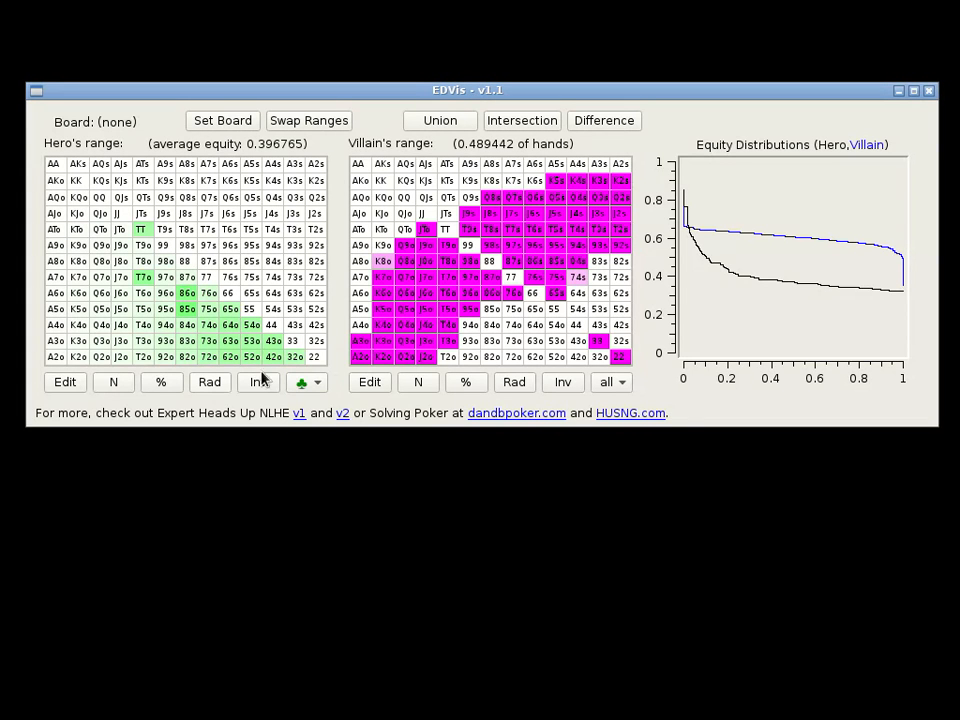
left_click(302, 384)
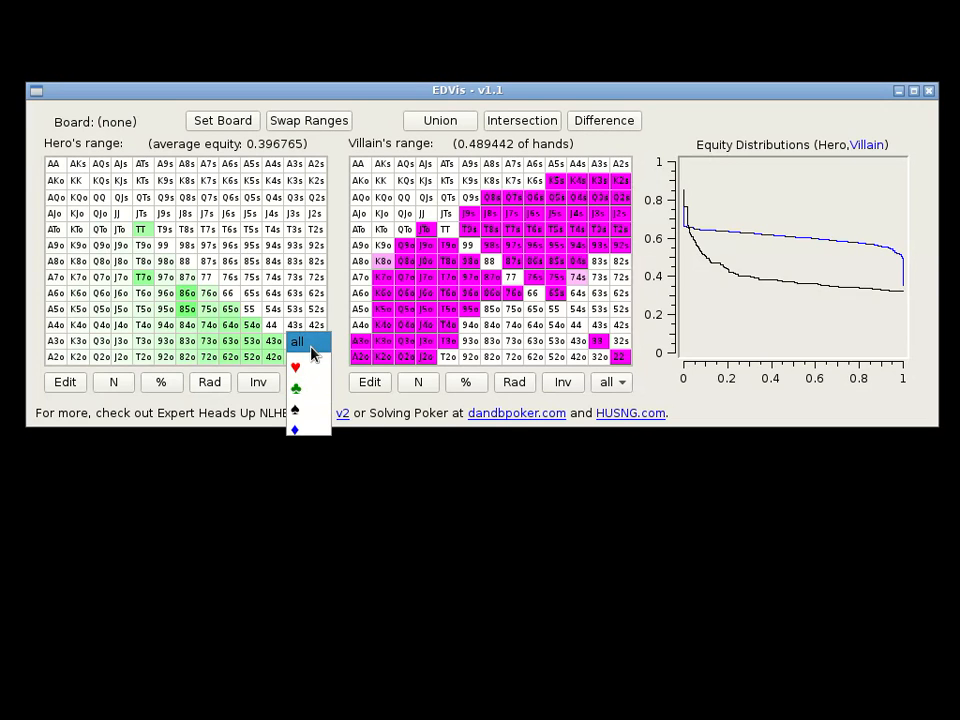
left_click(312, 350)
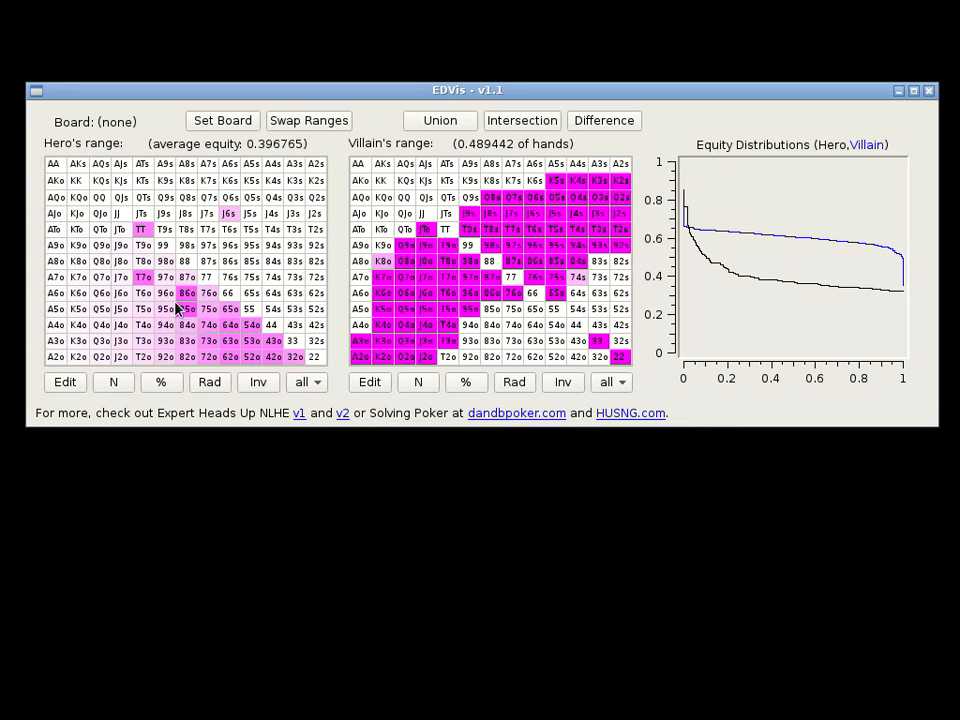
Examine the combined weight of A3o and the individual combo weights of A7o in Hero's range.
mouse_move(75, 294)
mouse_move(47, 347)
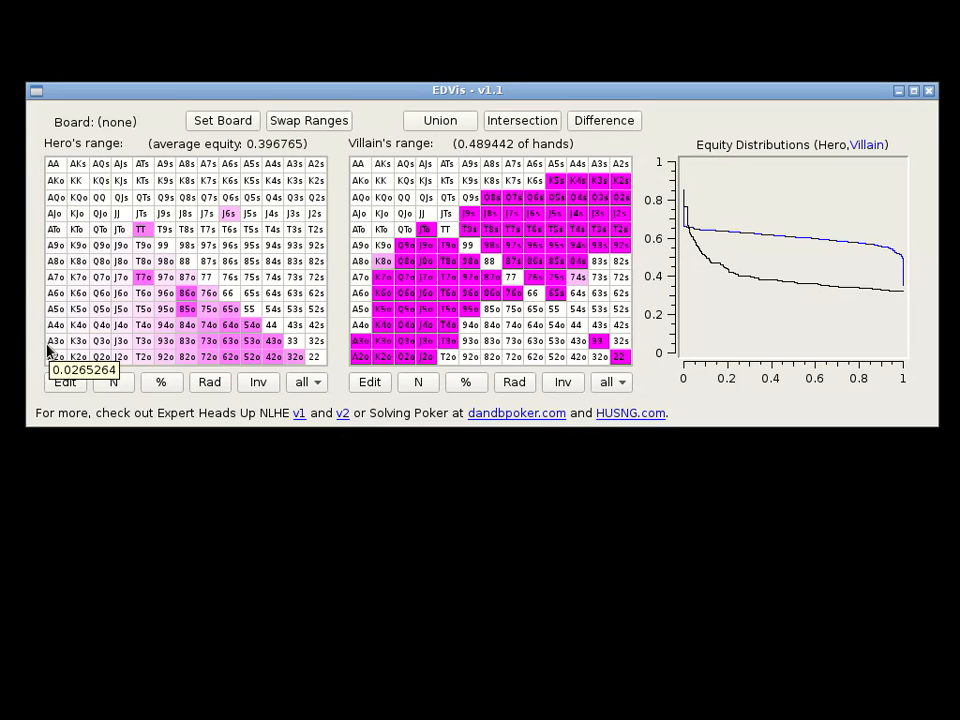
right_click(57, 271)
left_click(35, 198)
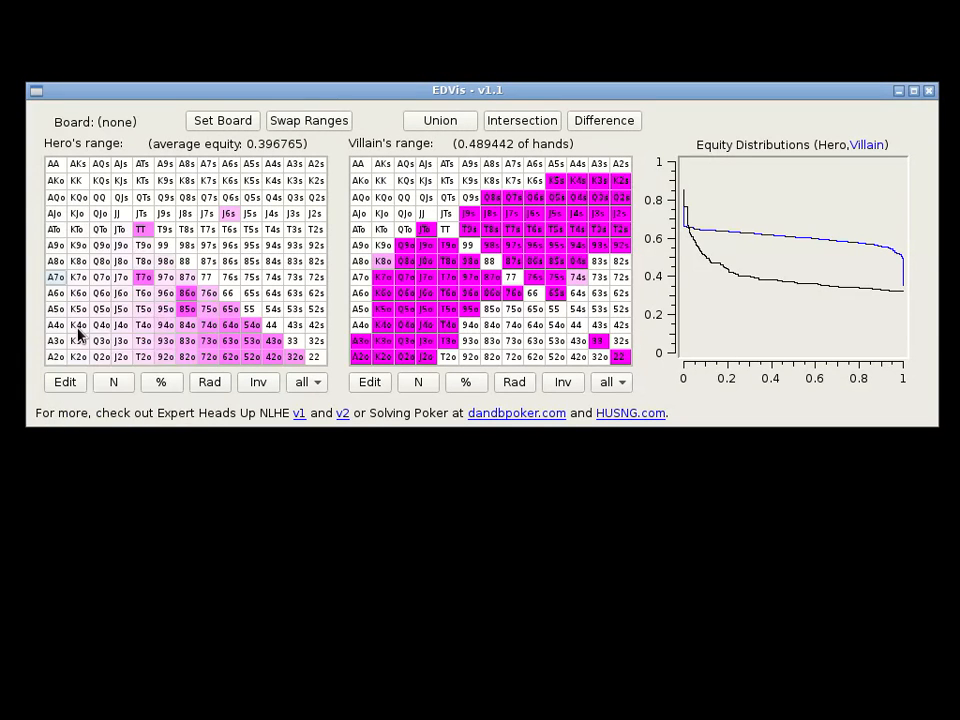
right_click(56, 277)
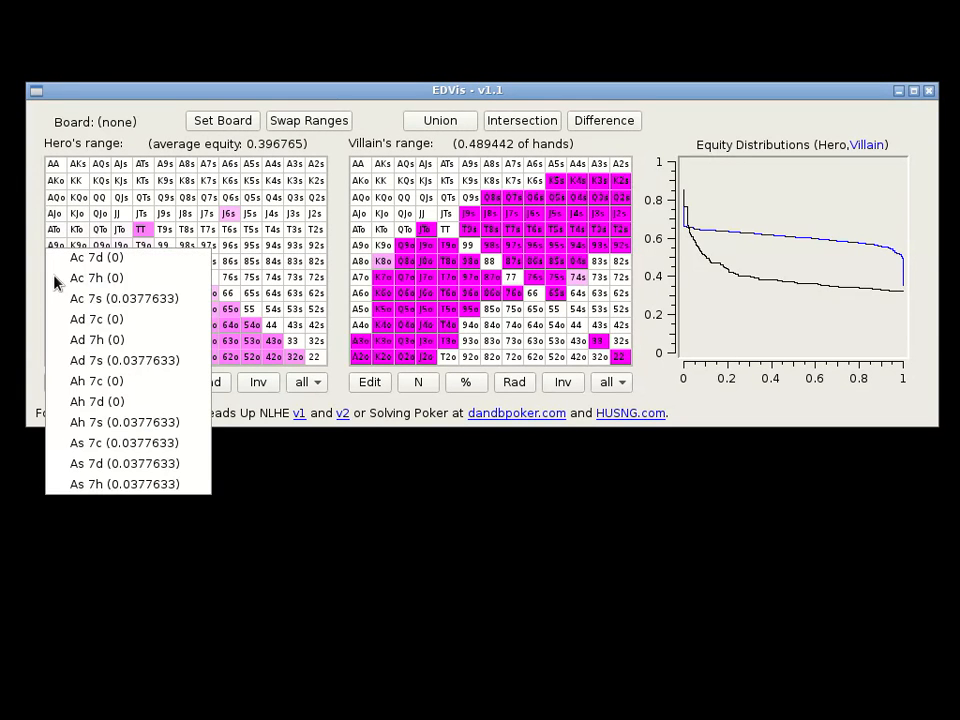
left_click(122, 339)
Set the fraction of the Qc 5c combo in Hero's range to 0.123, and check the Q5s combo list.
right_click(249, 205)
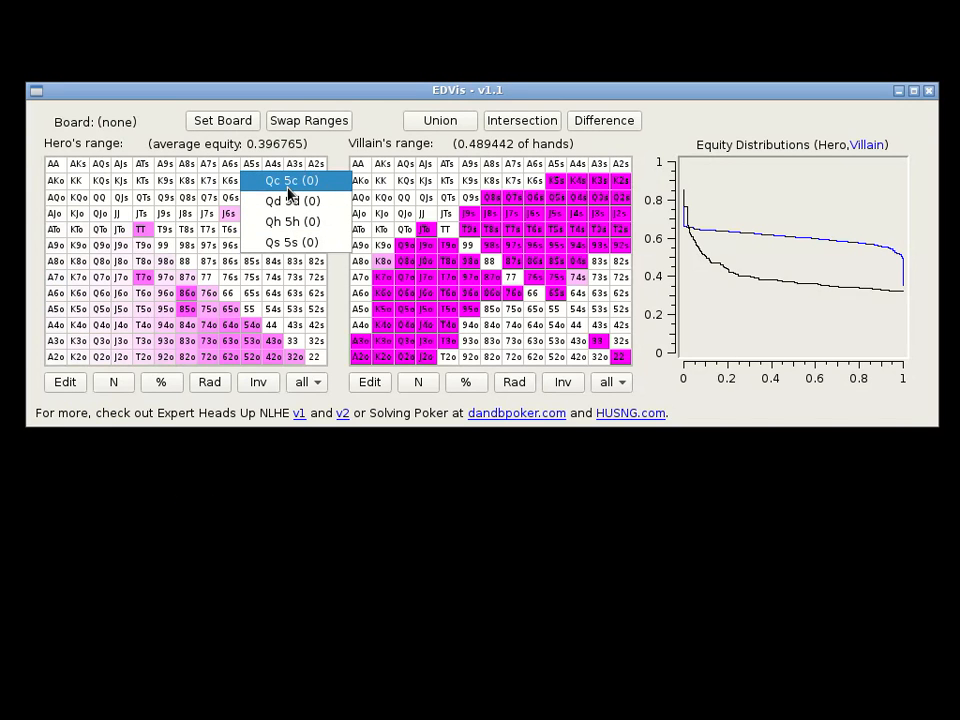
left_click(289, 184)
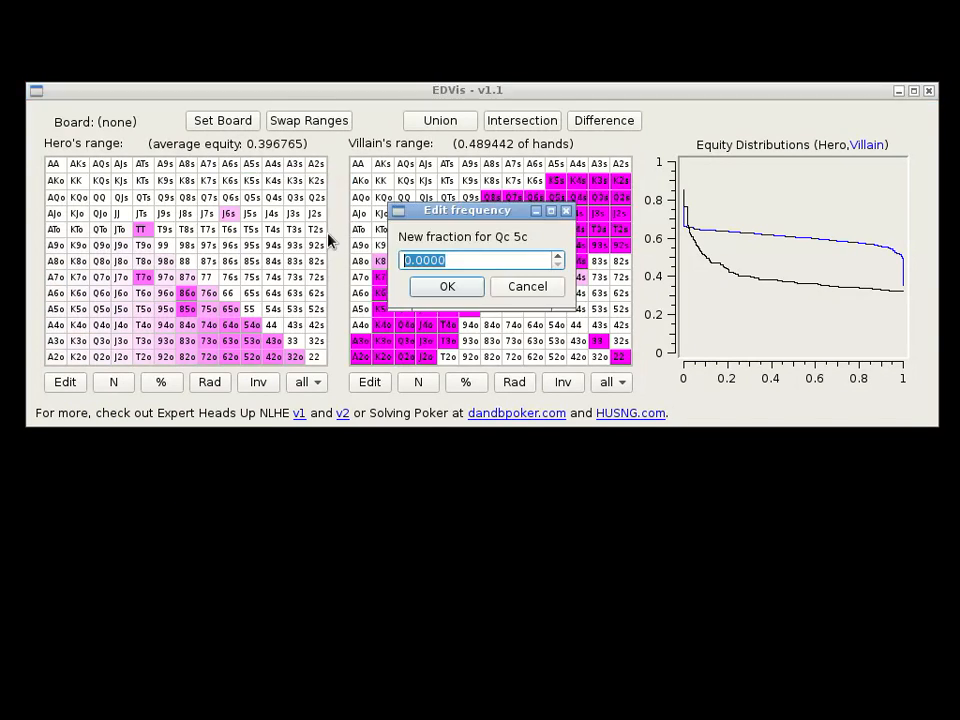
type("0.123")
left_click(438, 290)
right_click(244, 196)
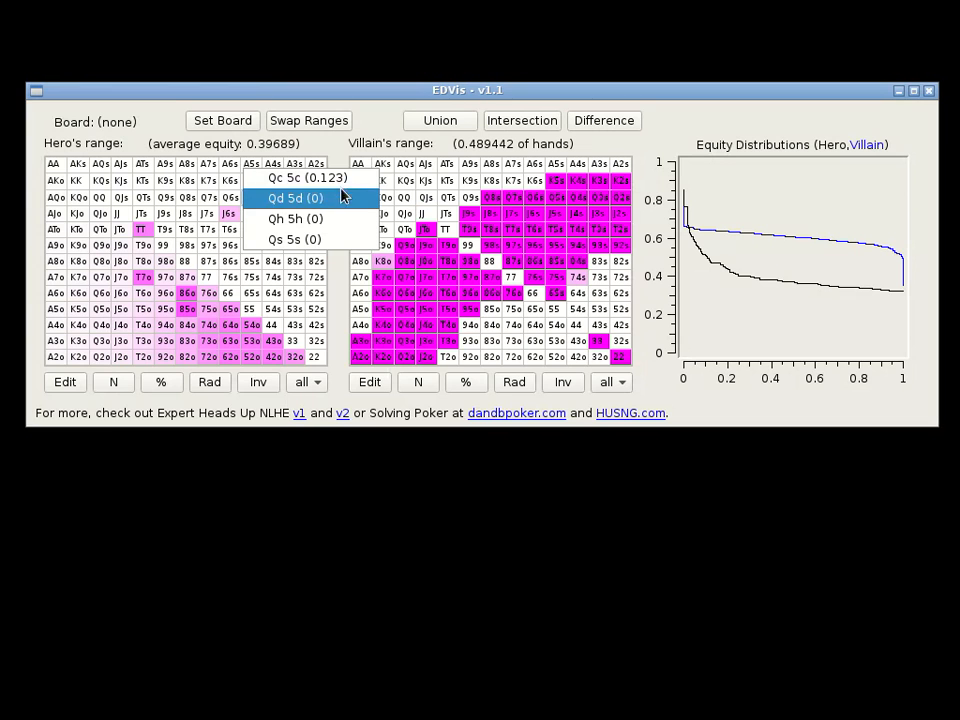
left_click(360, 463)
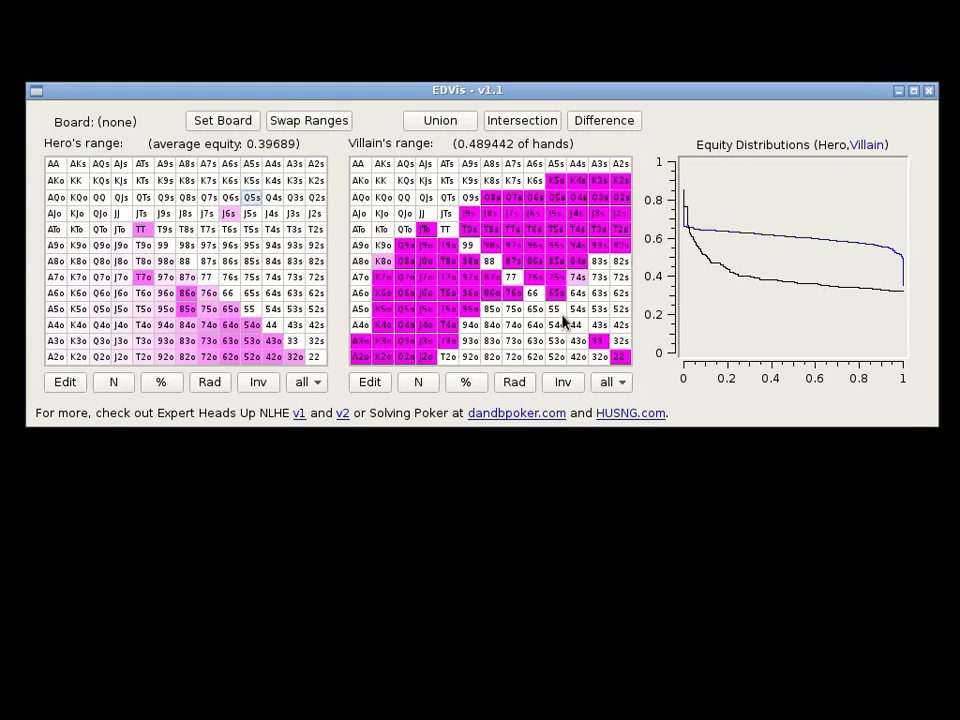
Clear all hands from Villain's range and from Hero's range by emptying their range text.
left_click(370, 382)
key("BackSpace")
key("Return")
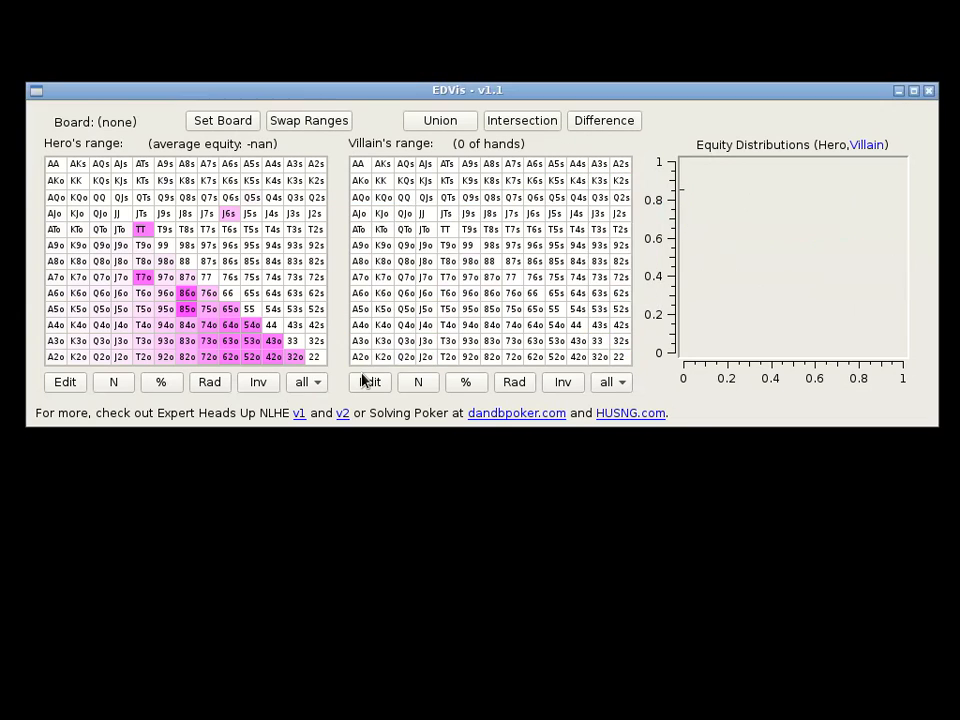
left_click(68, 389)
key("Return")
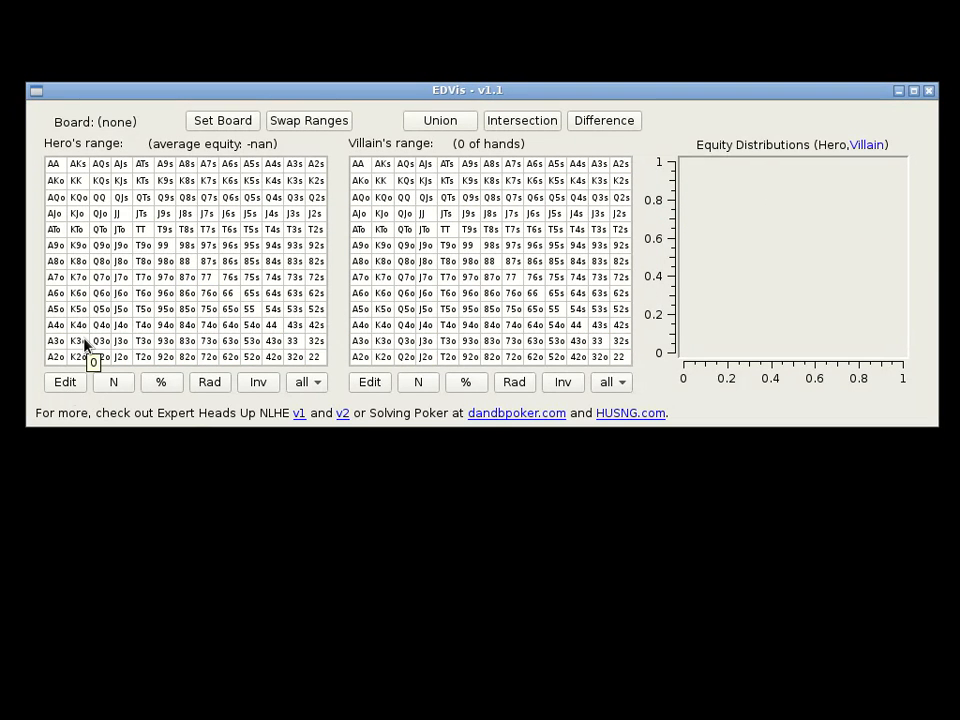
Set the suit filters of both Hero's and Villain's ranges to hearts.
left_click(322, 384)
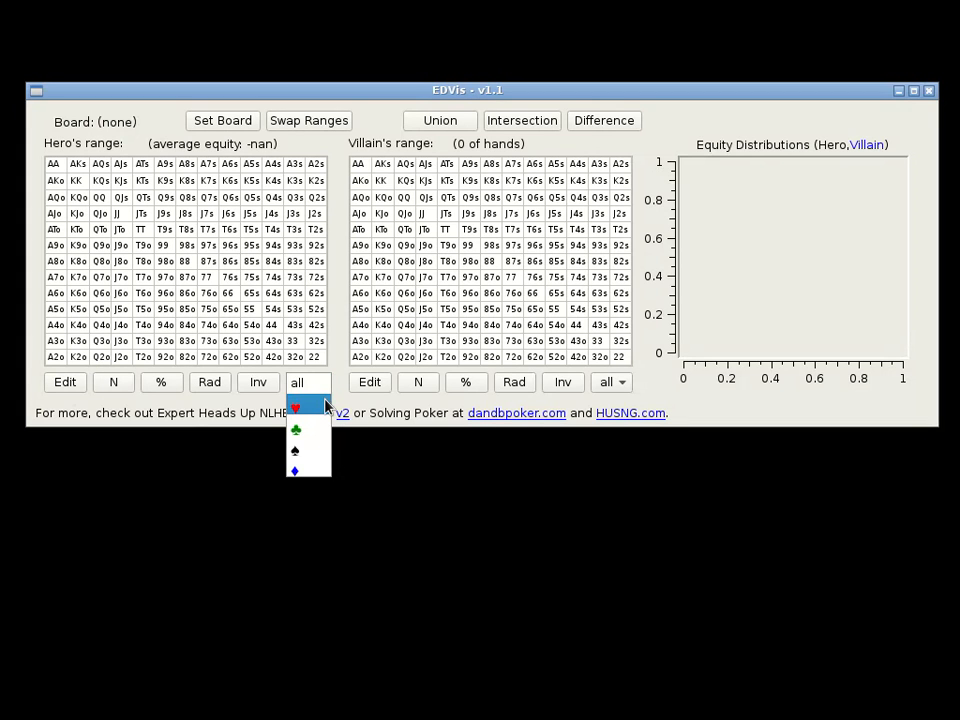
left_click(326, 405)
left_click(610, 384)
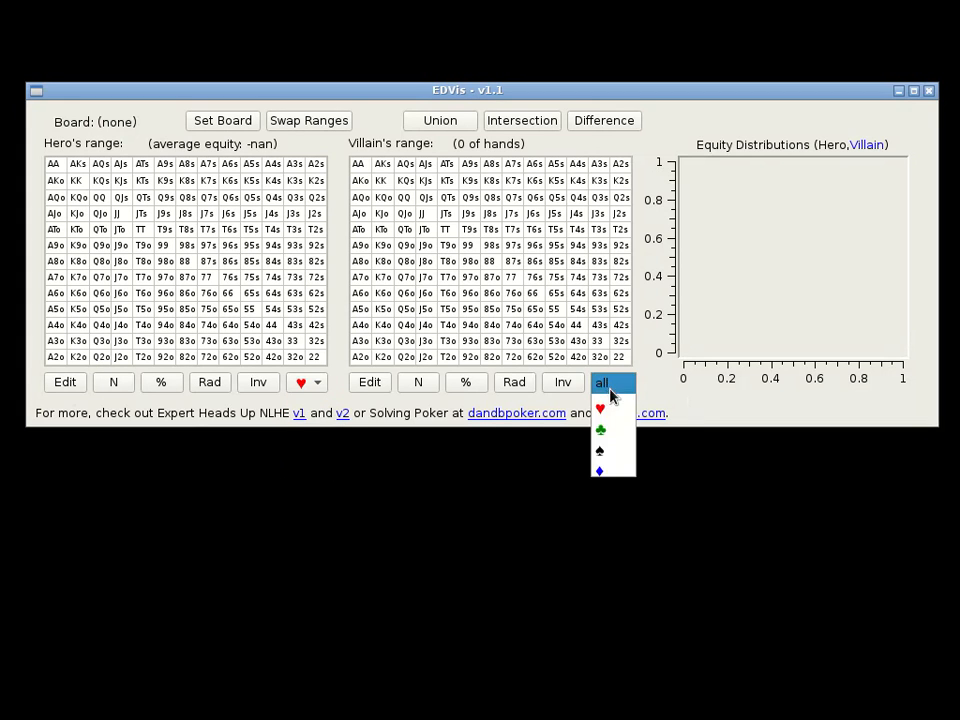
left_click(613, 410)
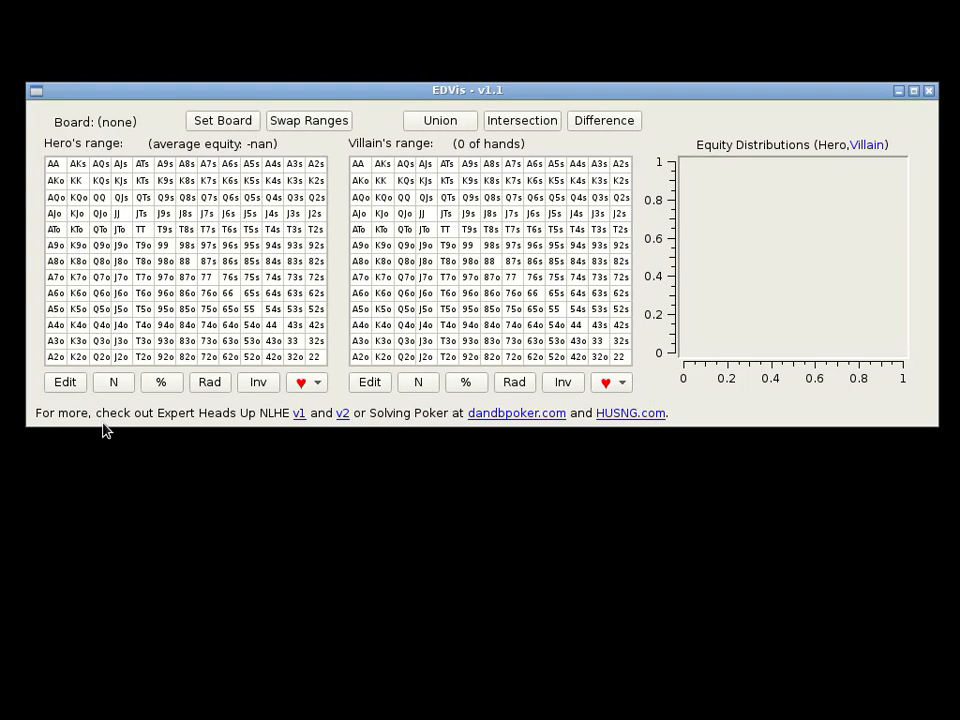
Add the heart combos of J7s, K9s and T6s to Hero's range, and of J4s and 83s to Villain's range.
left_click(212, 215)
left_click(576, 214)
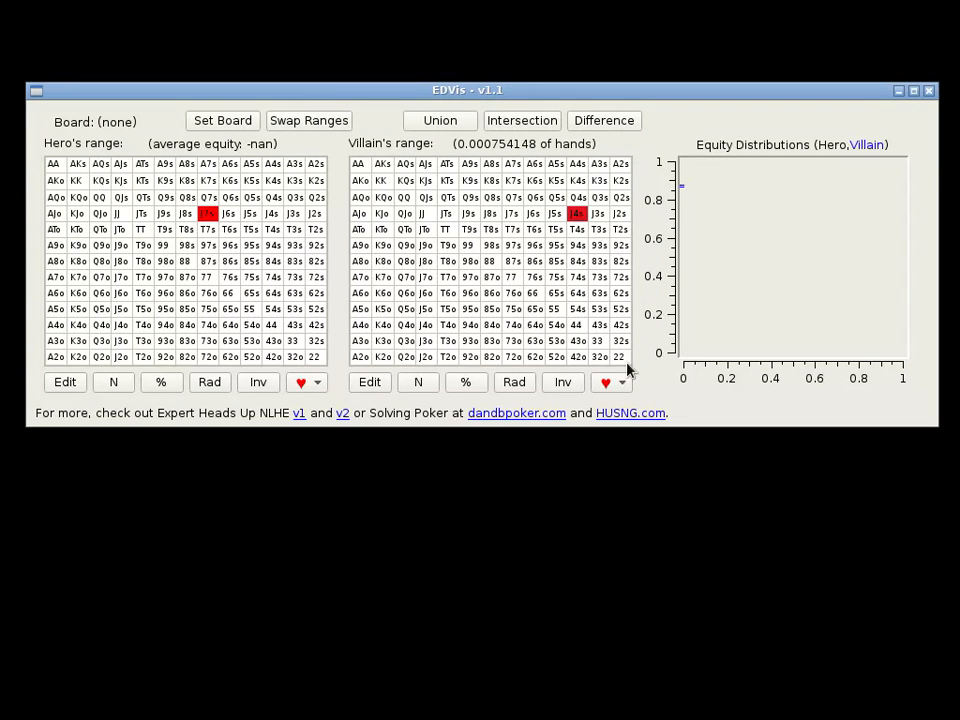
left_click(599, 261)
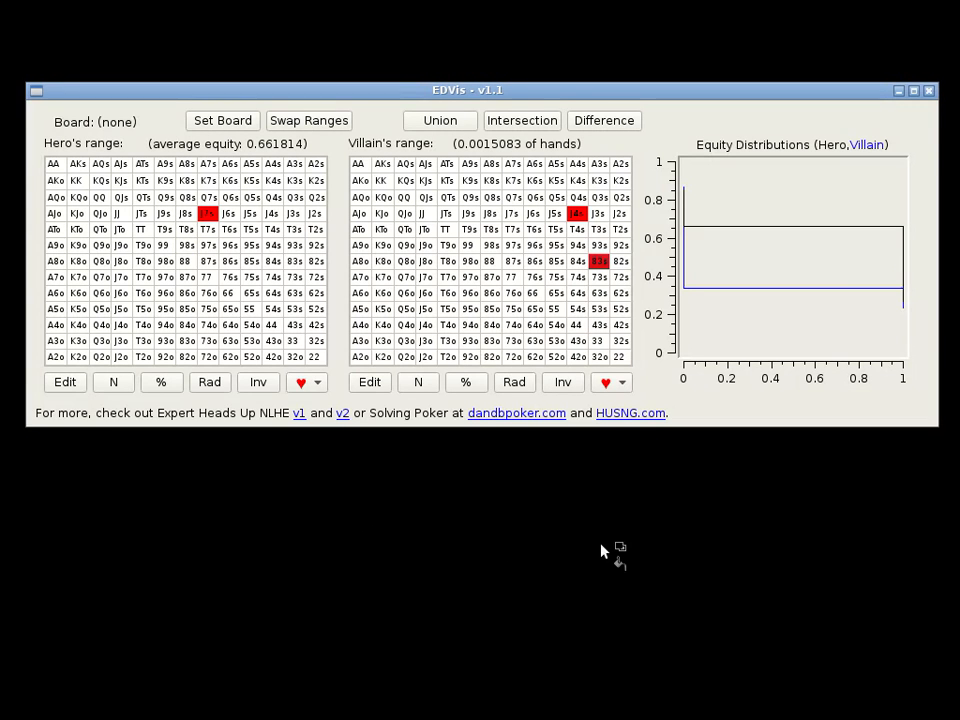
left_click(165, 182)
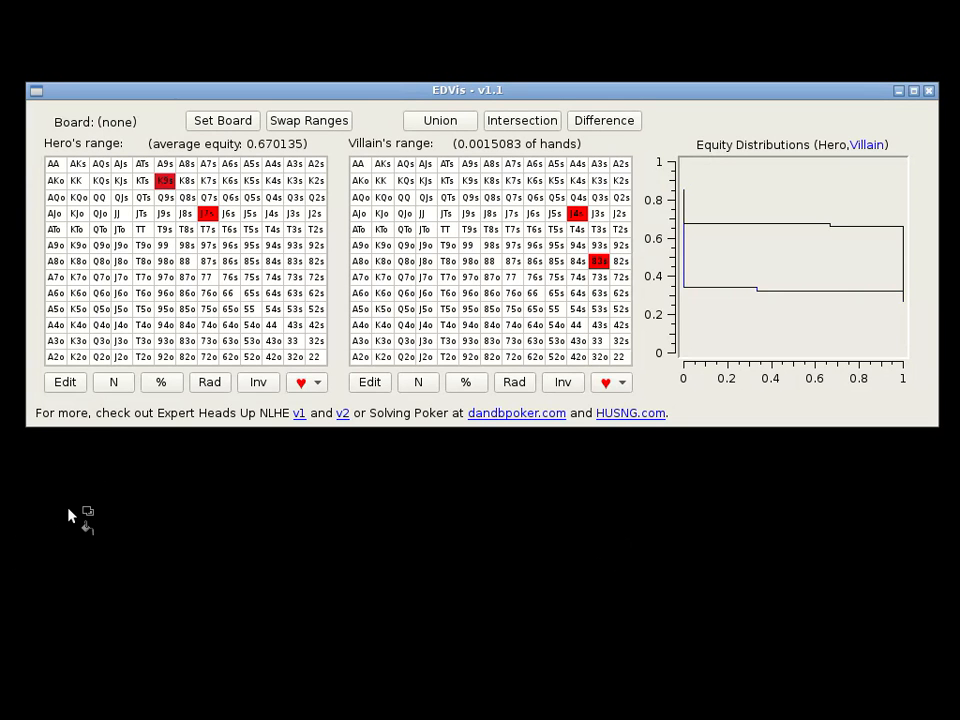
left_click(230, 232)
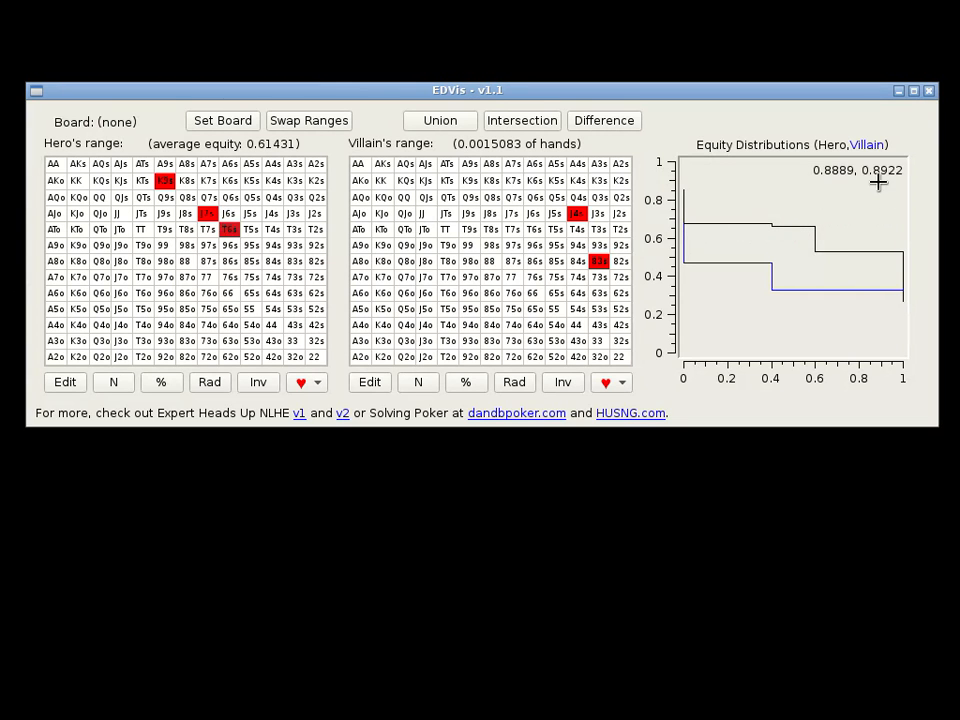
Examine the equity of Hero's Kh9h, Th6h and Jh7h along his curve in the equity distribution graph.
mouse_move(700, 219)
left_mouse_down()
mouse_move(730, 225)
mouse_move(773, 428)
left_mouse_up()
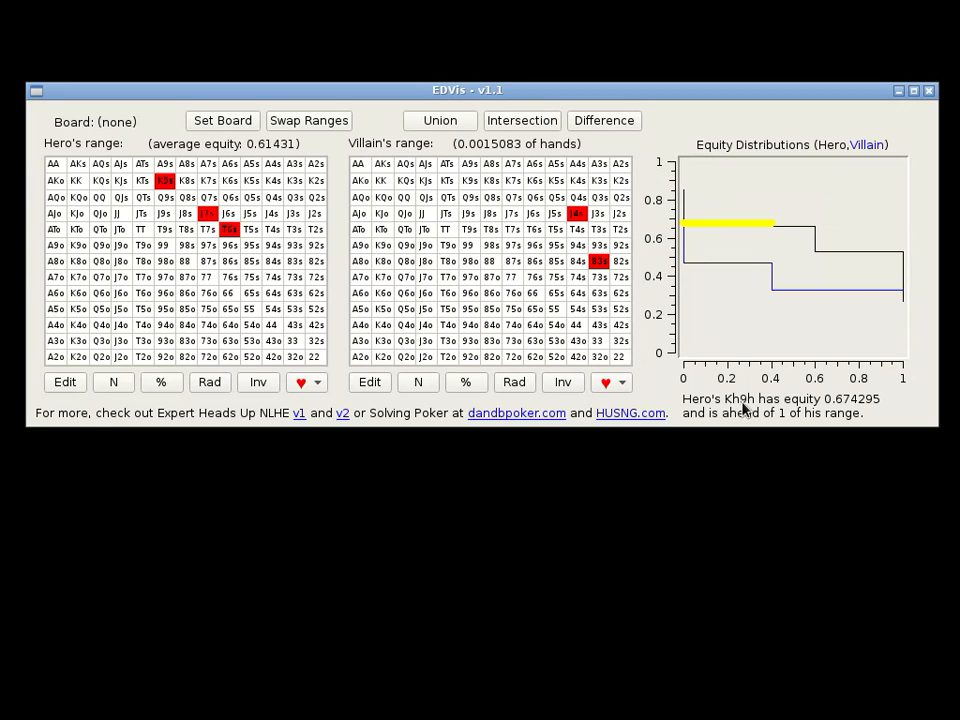
left_click_drag(872, 251, 868, 251)
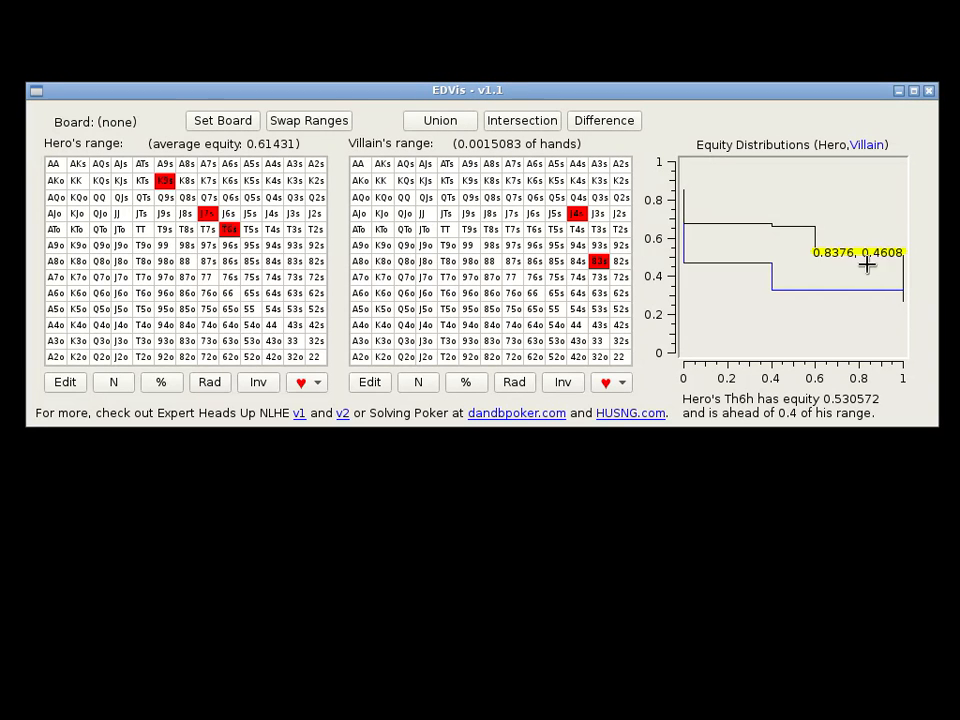
left_click_drag(793, 226, 797, 226)
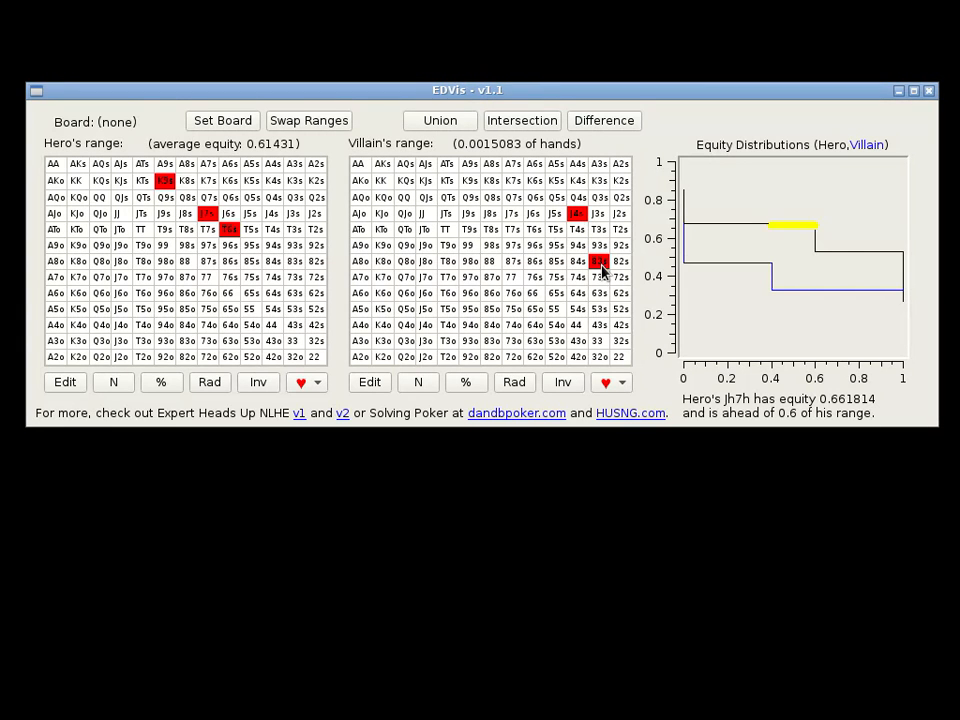
left_click(823, 337)
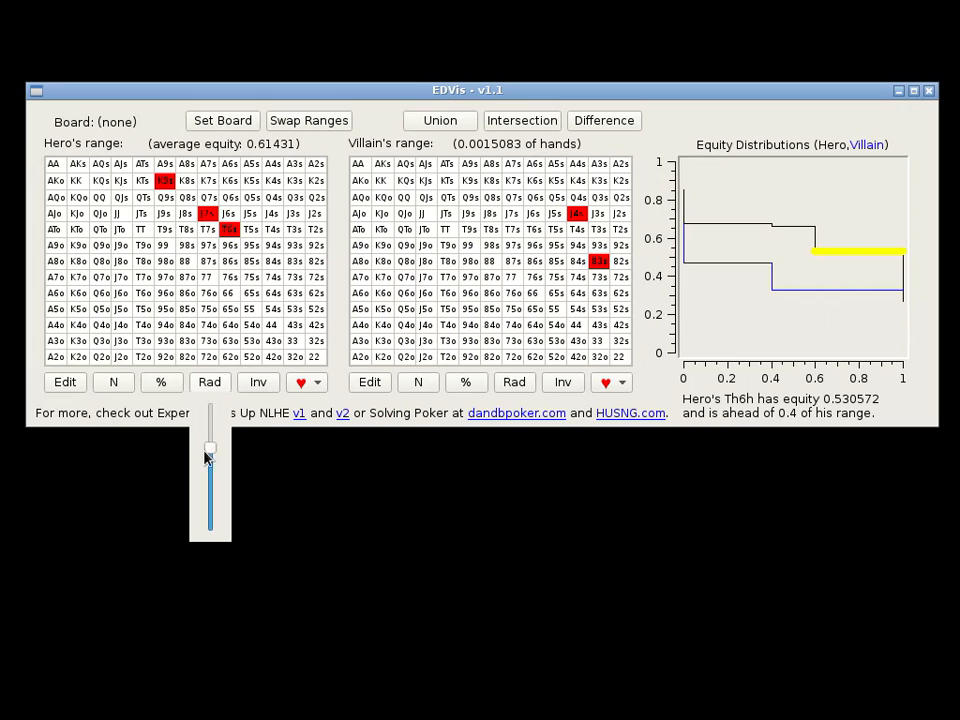
With a wide scroll radius and the heart filter, give graded weights to the offsuit hands around T4o in Hero's range.
left_click(152, 418)
left_click(135, 327)
left_click(135, 327)
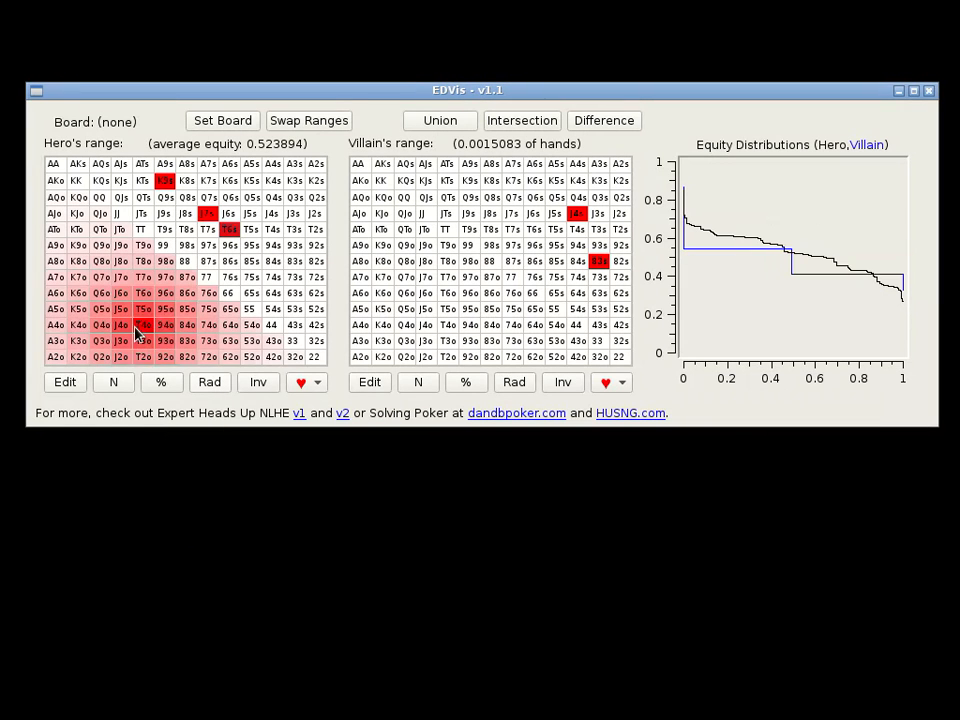